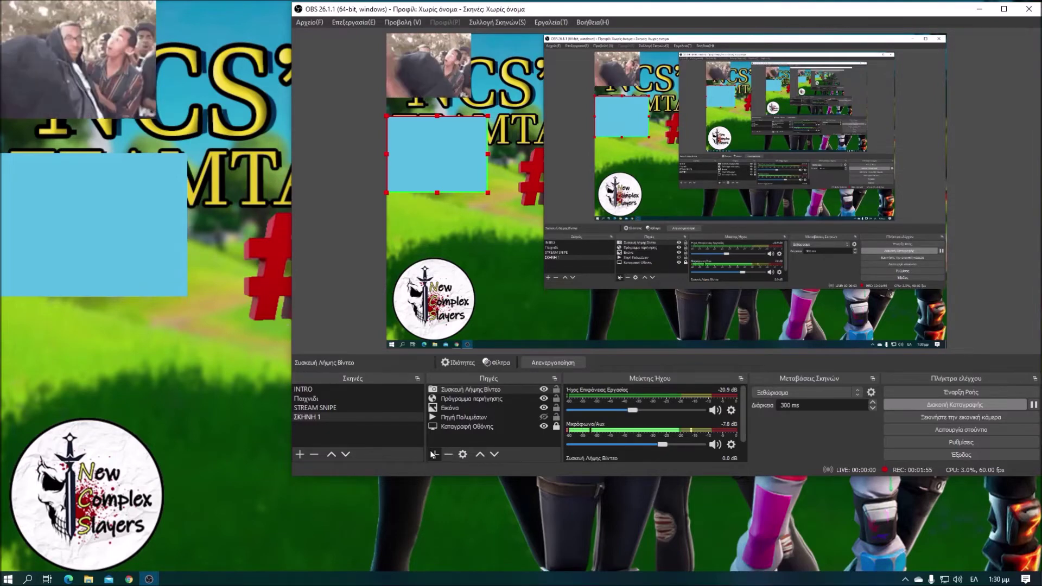
Open the choice of source types that can be added to the scene ΣΚΗΝΗ 1
{"action": "left_click", "coordinate": [434, 454]}
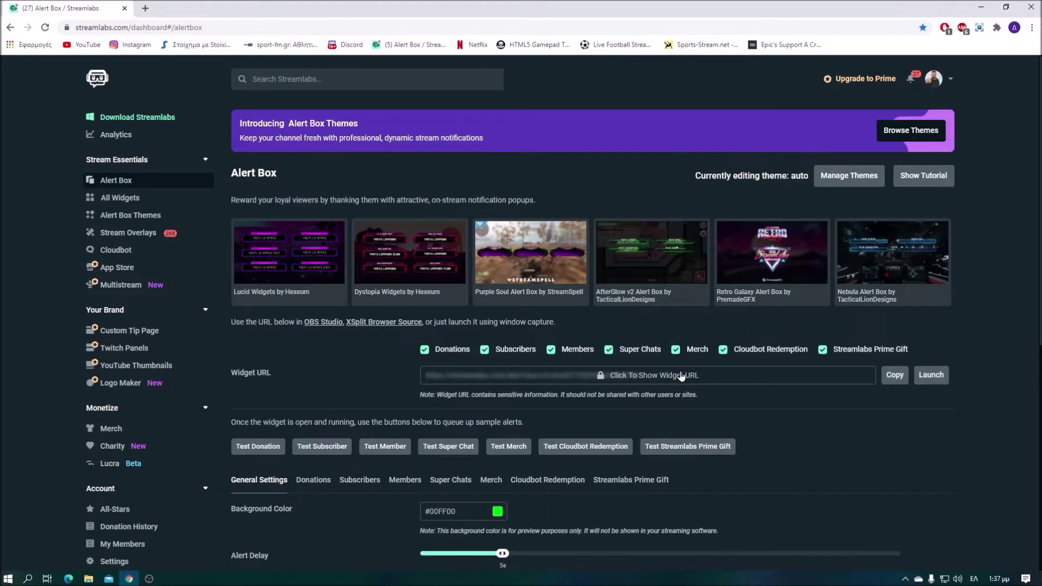
Open the Donations alert settings in the Streamlabs Alert Box and review the layout, animation, message template, image and sound options
{"action": "scroll", "coordinate": [393, 303], "scroll_direction": "down", "scroll_amount": 3}
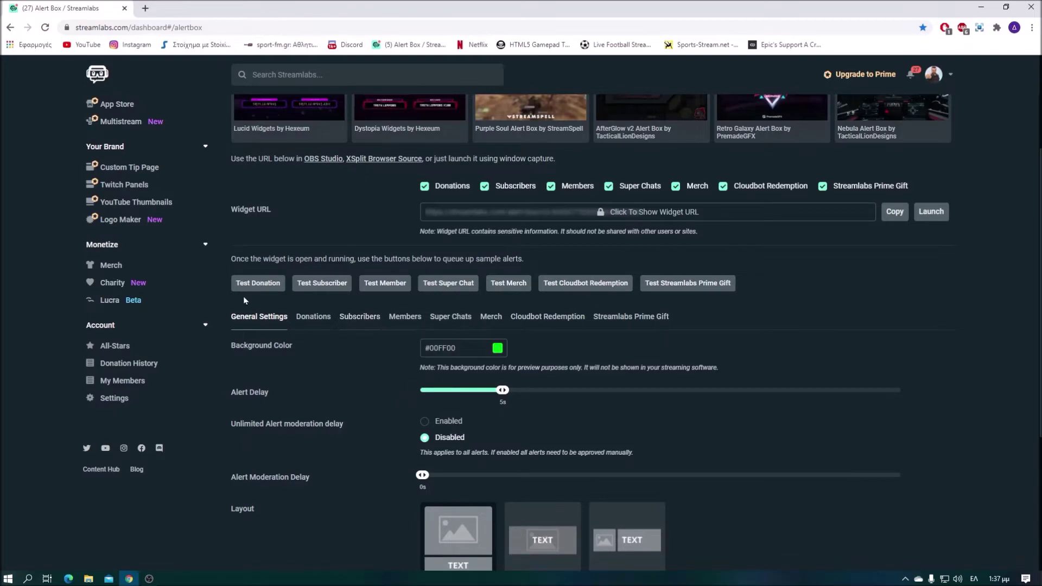
{"action": "scroll", "coordinate": [337, 304], "scroll_direction": "down", "scroll_amount": 1}
{"action": "left_click", "coordinate": [315, 263]}
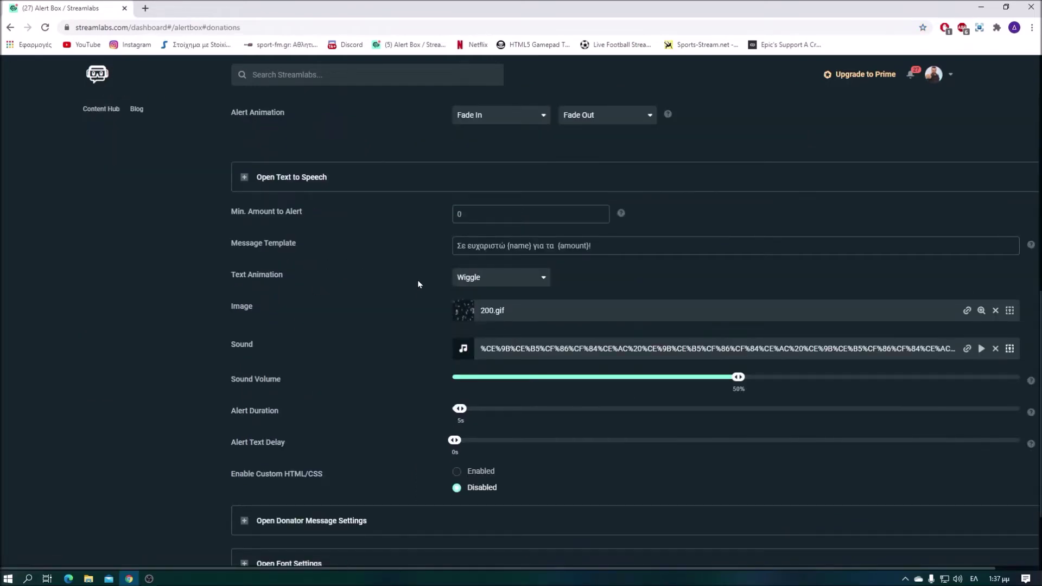
{"action": "scroll", "coordinate": [419, 292], "scroll_direction": "up", "scroll_amount": 5}
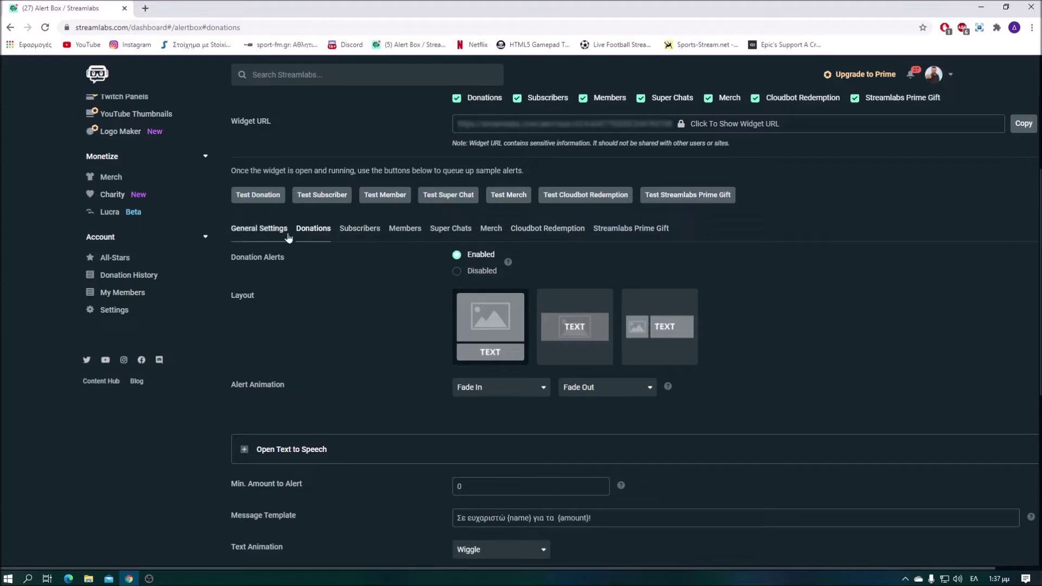
{"action": "scroll", "coordinate": [376, 310], "scroll_direction": "down", "scroll_amount": 3}
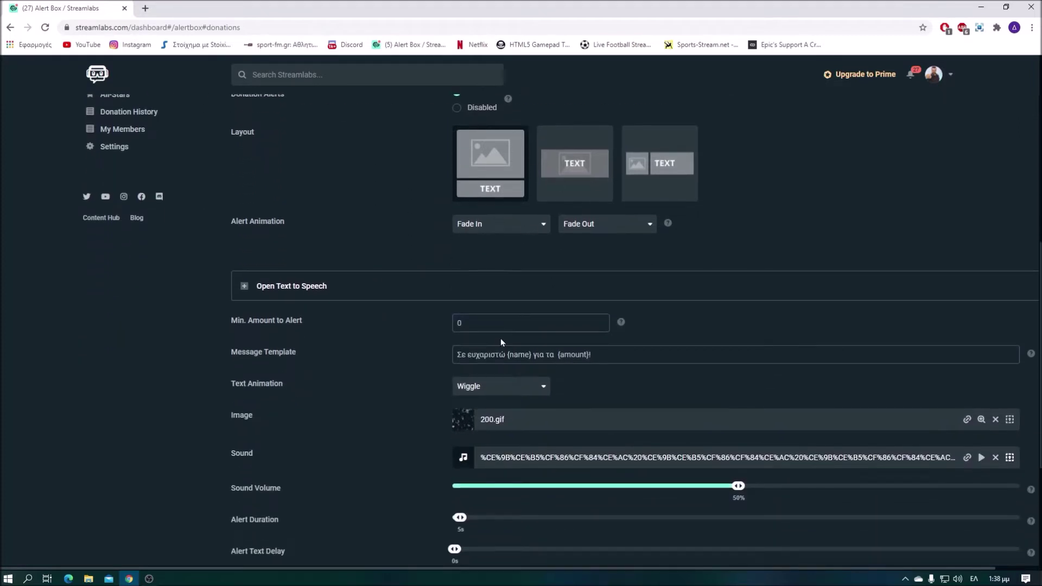
{"action": "scroll", "coordinate": [465, 333], "scroll_direction": "down", "scroll_amount": 1}
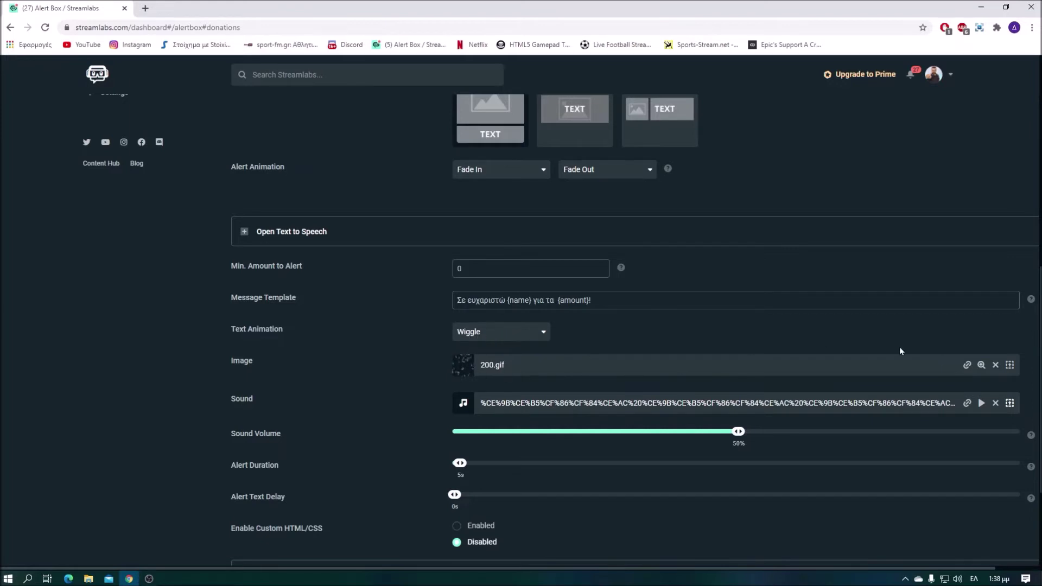
Browse the stock and uploaded images available for the donation alert, and close the gallery without choosing one
{"action": "left_click", "coordinate": [1009, 365]}
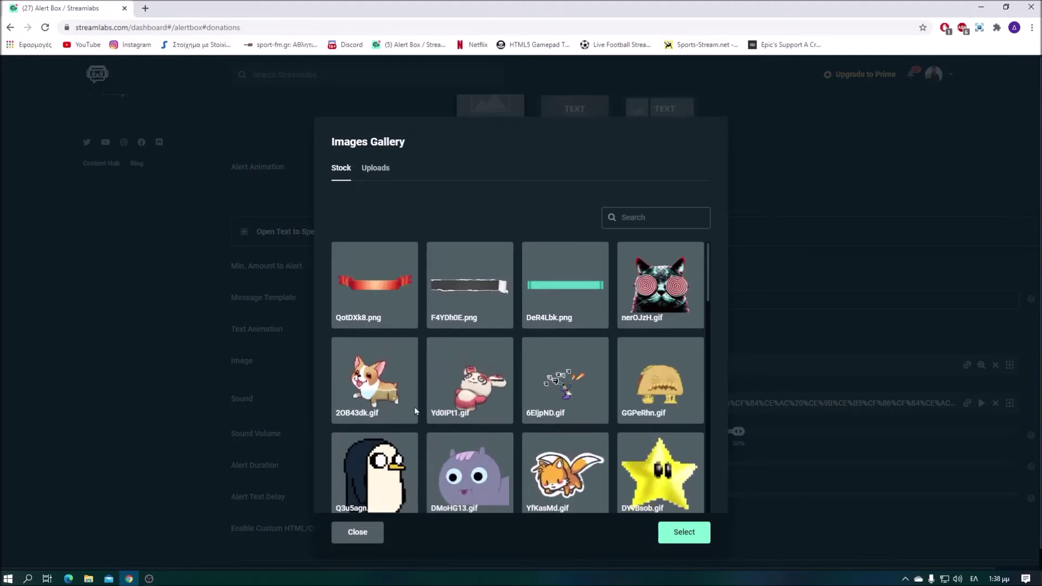
{"action": "scroll", "coordinate": [375, 247], "scroll_direction": "down", "scroll_amount": 1}
{"action": "left_click", "coordinate": [375, 168]}
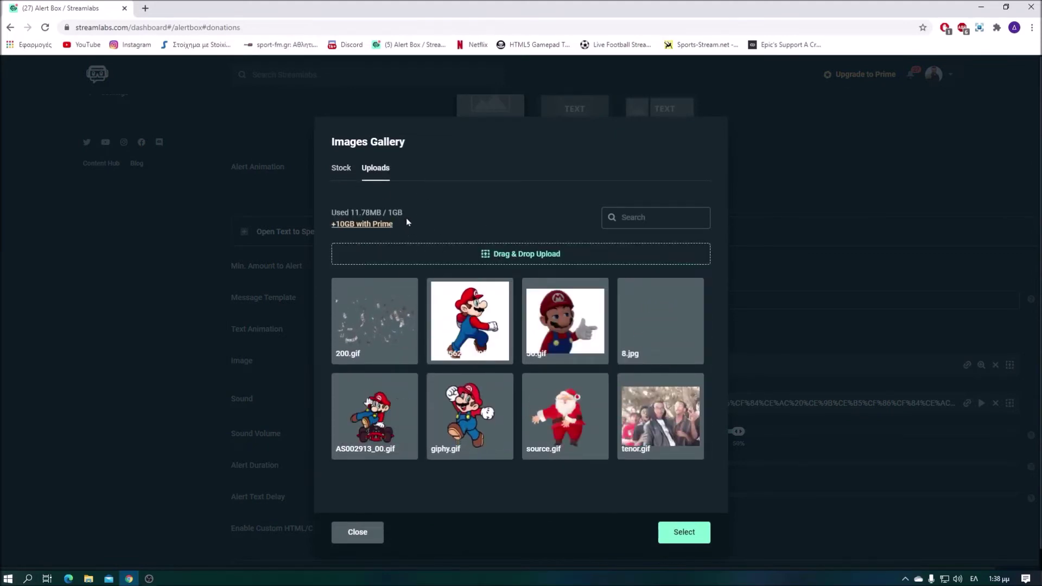
{"action": "left_click", "coordinate": [340, 169]}
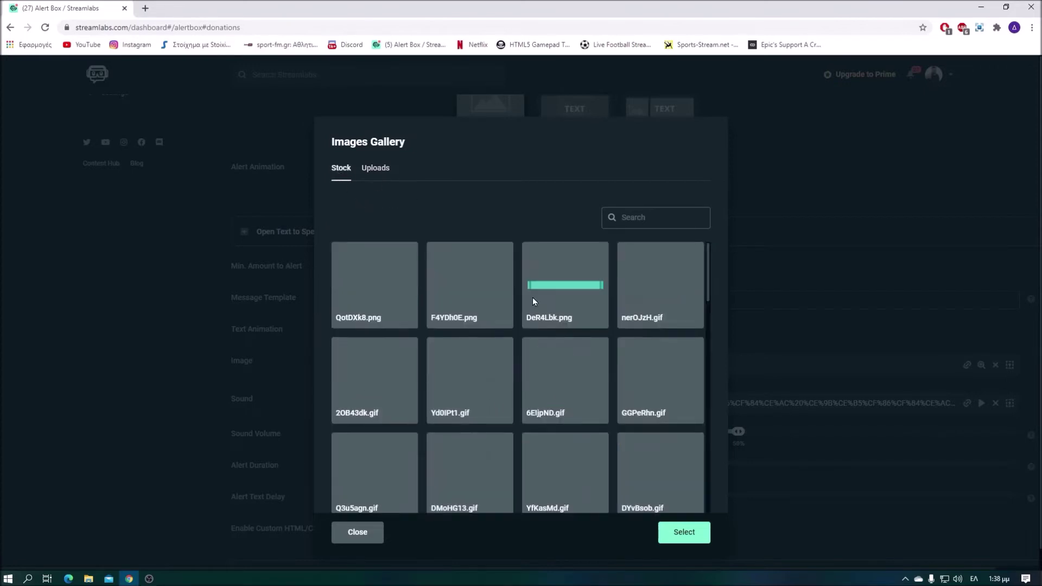
{"action": "left_click", "coordinate": [358, 531]}
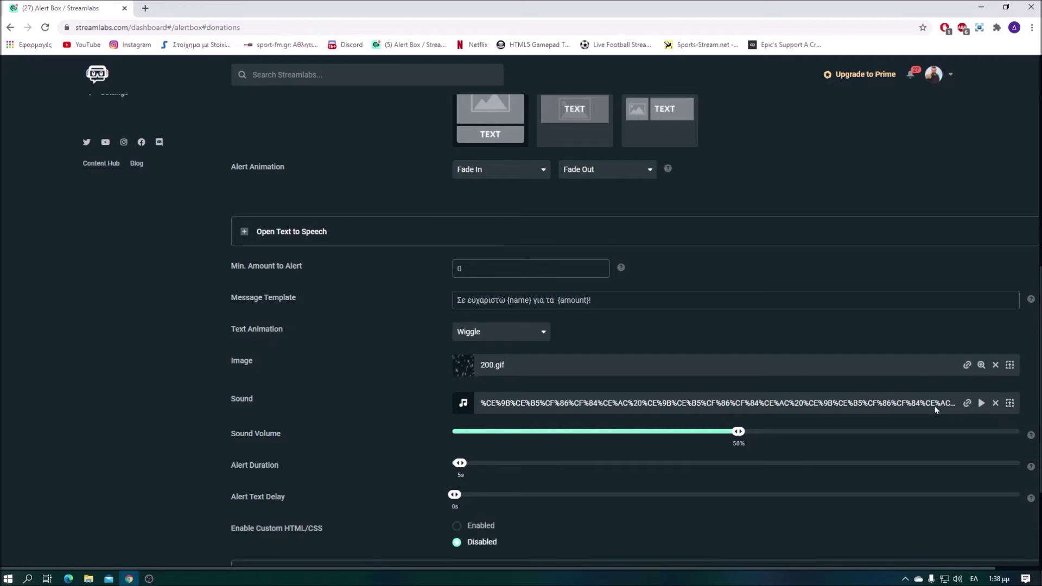
Review the remaining donation alert settings, bring OBS into view, and send a test donation alert to check it on stream
{"action": "scroll", "coordinate": [743, 408], "scroll_direction": "down", "scroll_amount": 2}
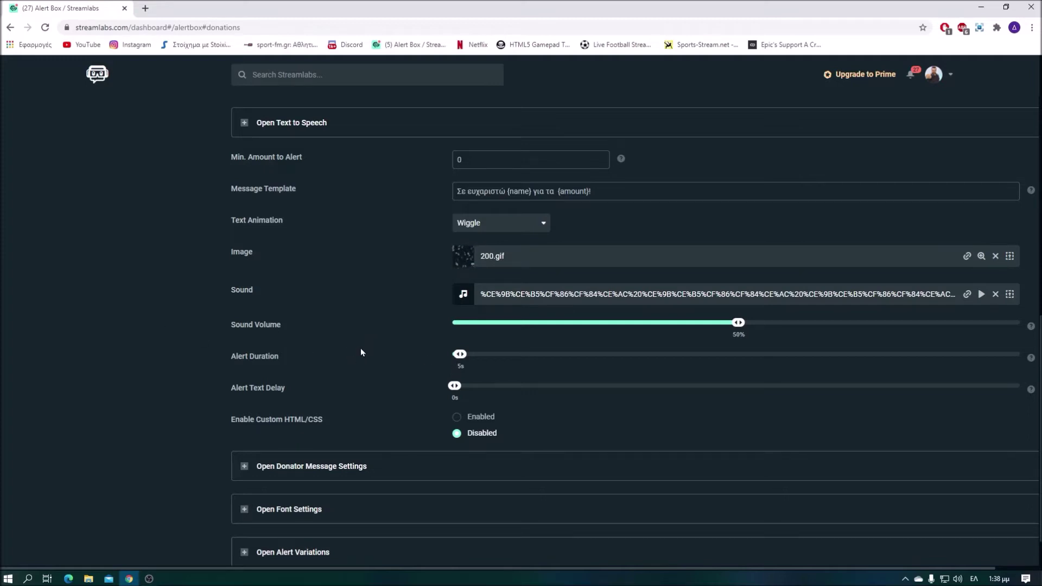
{"action": "scroll", "coordinate": [363, 352], "scroll_direction": "down", "scroll_amount": 1}
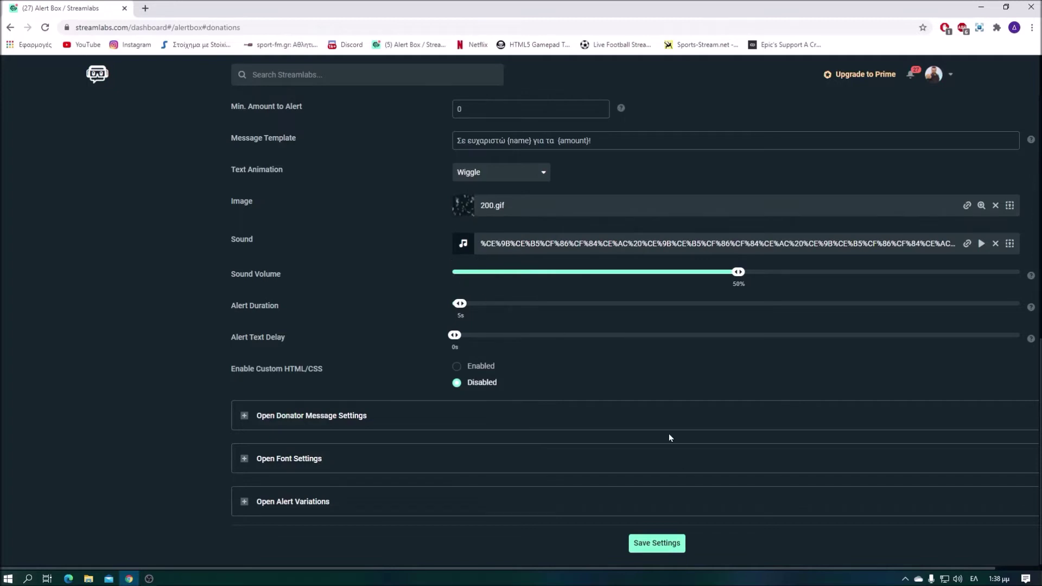
{"action": "scroll", "coordinate": [561, 376], "scroll_direction": "up", "scroll_amount": 6}
{"action": "scroll", "coordinate": [421, 353], "scroll_direction": "up", "scroll_amount": 1}
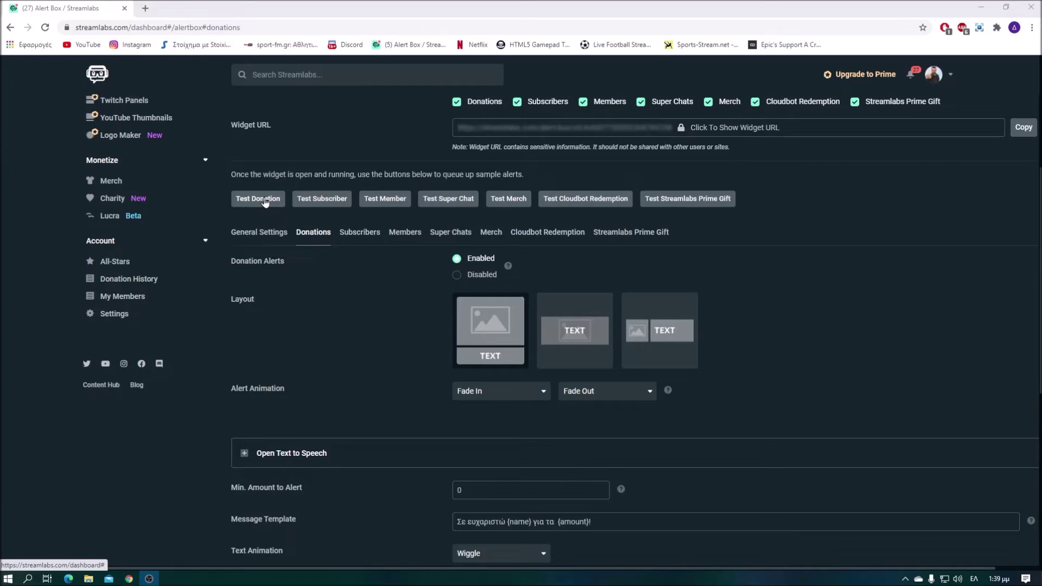
{"action": "key", "text": "alt+Tab"}
{"action": "left_click_drag", "start_coordinate": [549, 244], "coordinate": [646, 191]}
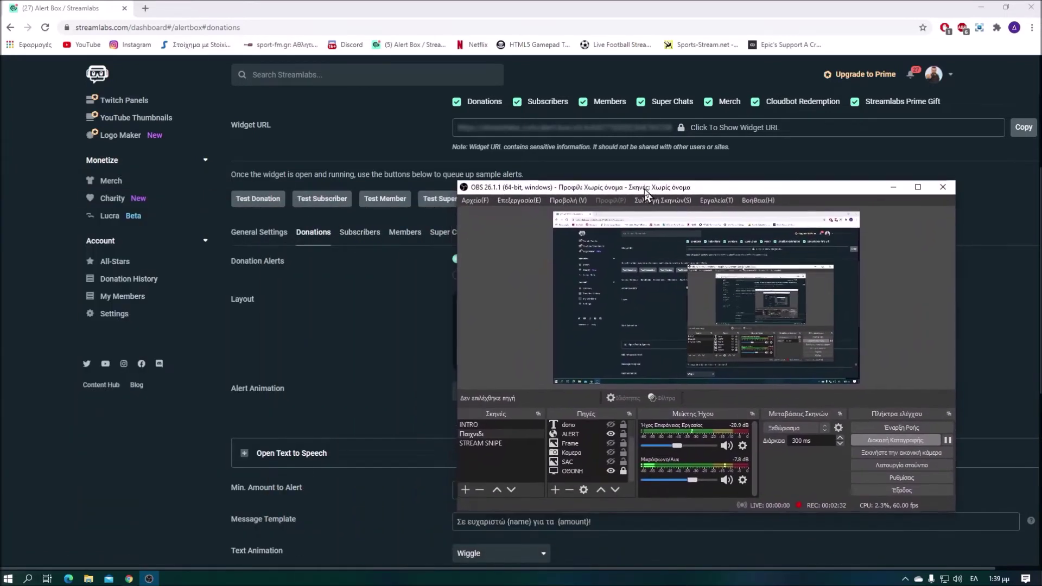
{"action": "left_click", "coordinate": [245, 199]}
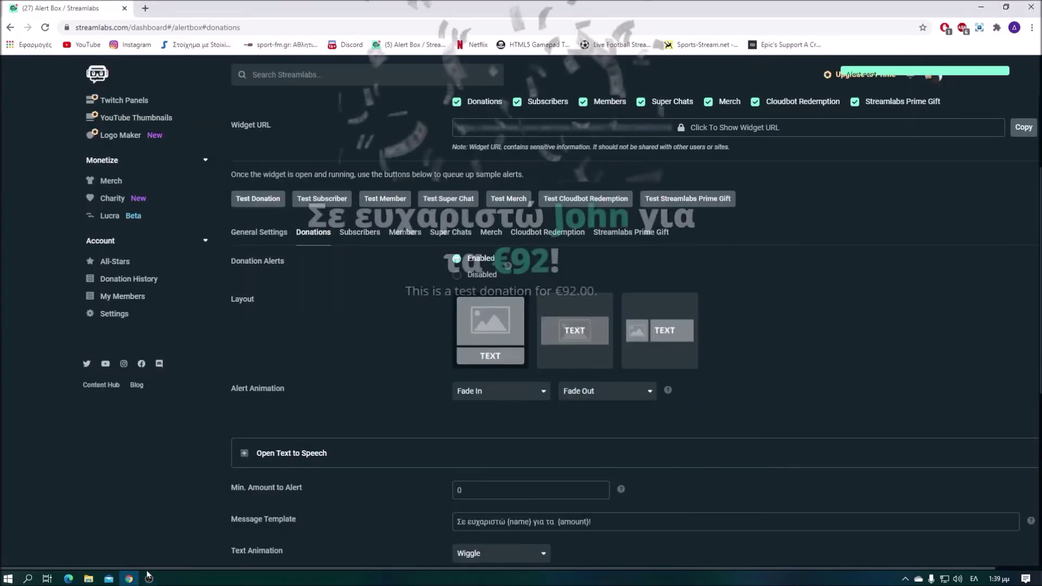
{"action": "left_click", "coordinate": [692, 281]}
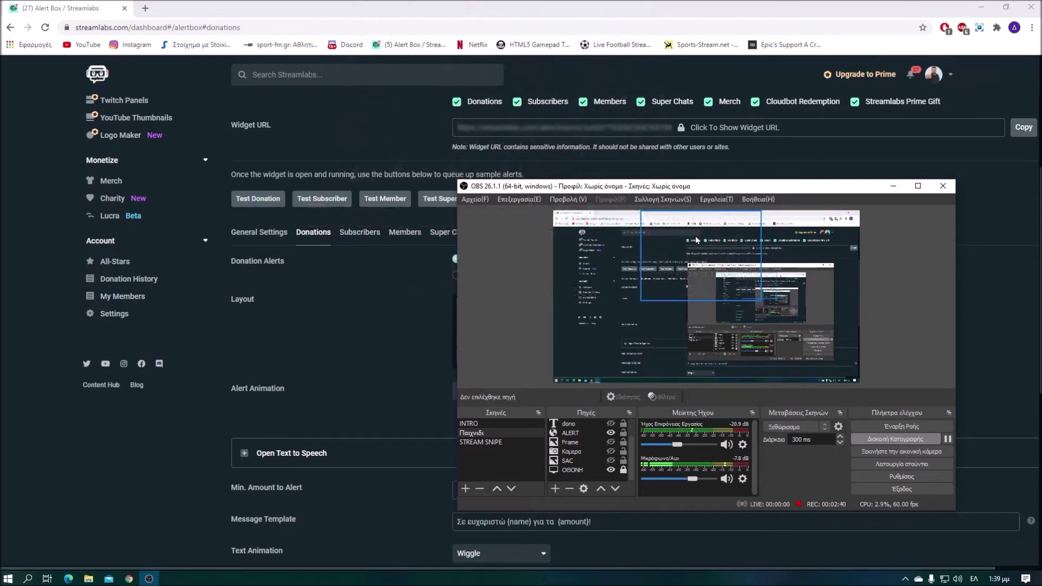
{"action": "left_click", "coordinate": [893, 186]}
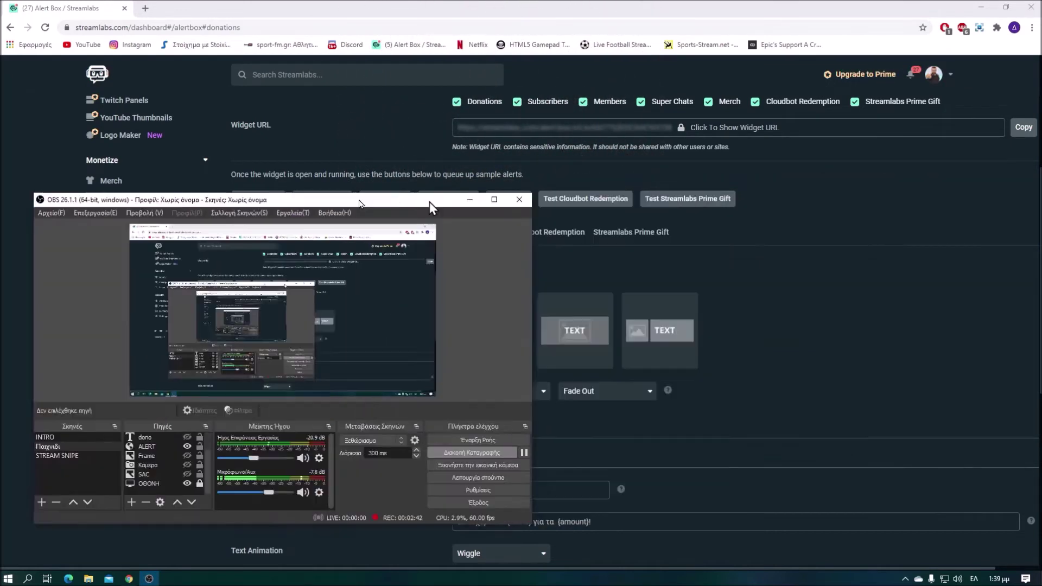
Open the Subscribers alert settings, review the message, image, sound and duration options, and save the settings
{"action": "left_click", "coordinate": [360, 232]}
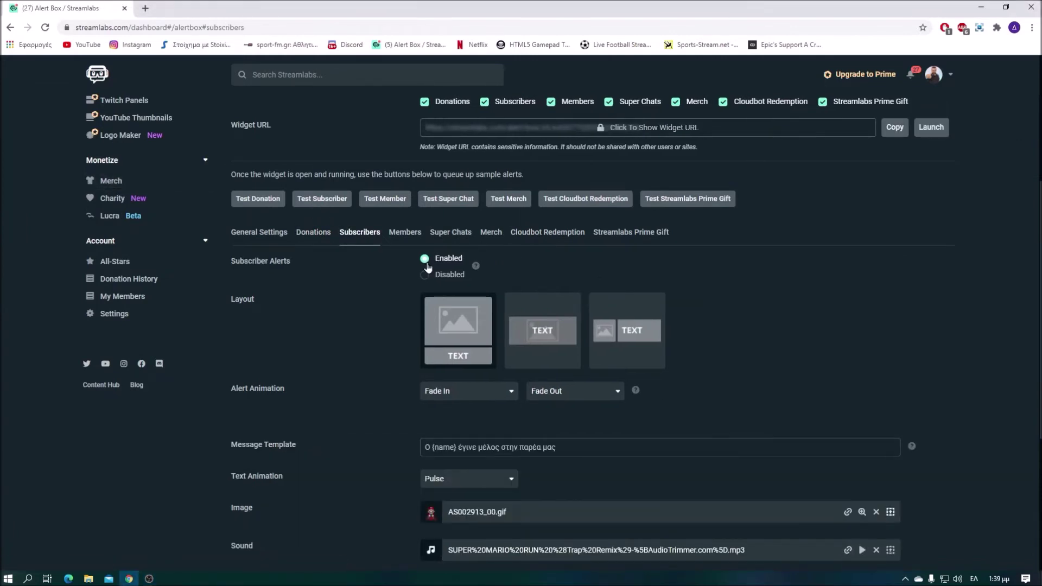
{"action": "scroll", "coordinate": [427, 261], "scroll_direction": "down", "scroll_amount": 2}
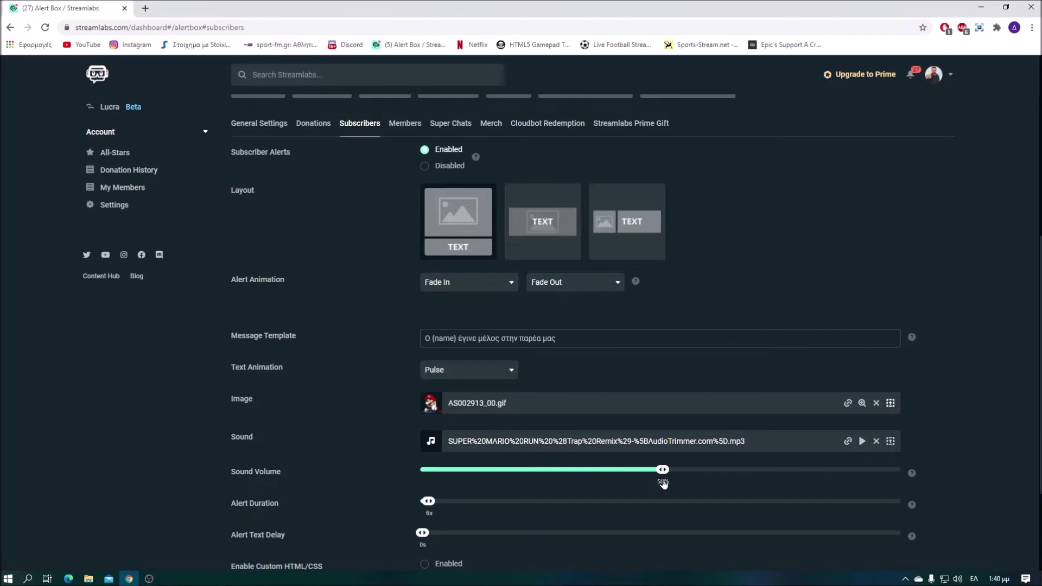
{"action": "scroll", "coordinate": [496, 480], "scroll_direction": "down", "scroll_amount": 3}
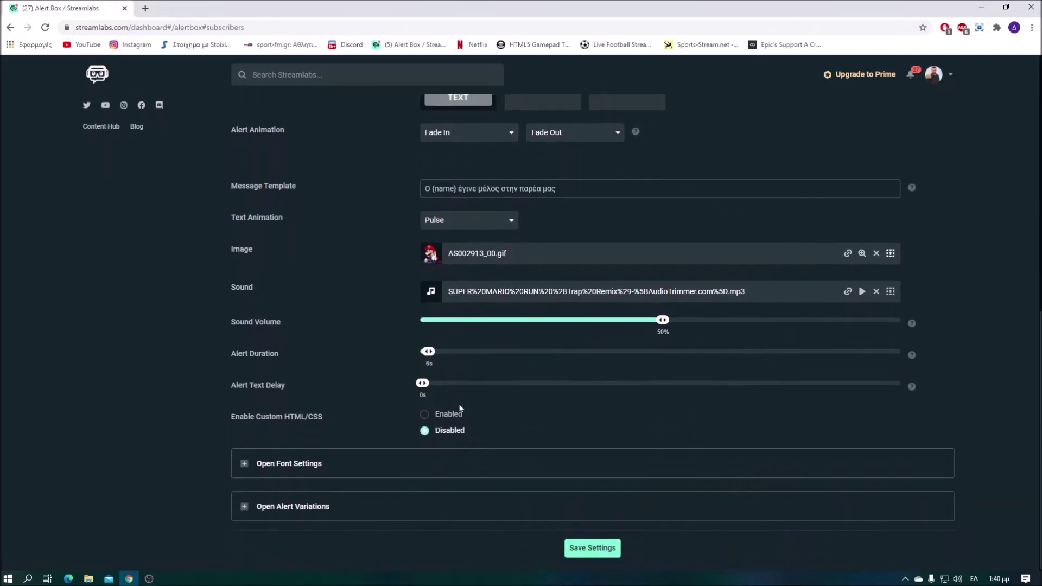
{"action": "left_click", "coordinate": [592, 549]}
Send a test subscriber alert and check how it appears in the OBS preview
{"action": "scroll", "coordinate": [602, 548], "scroll_direction": "up", "scroll_amount": 8}
{"action": "left_click", "coordinate": [322, 320]}
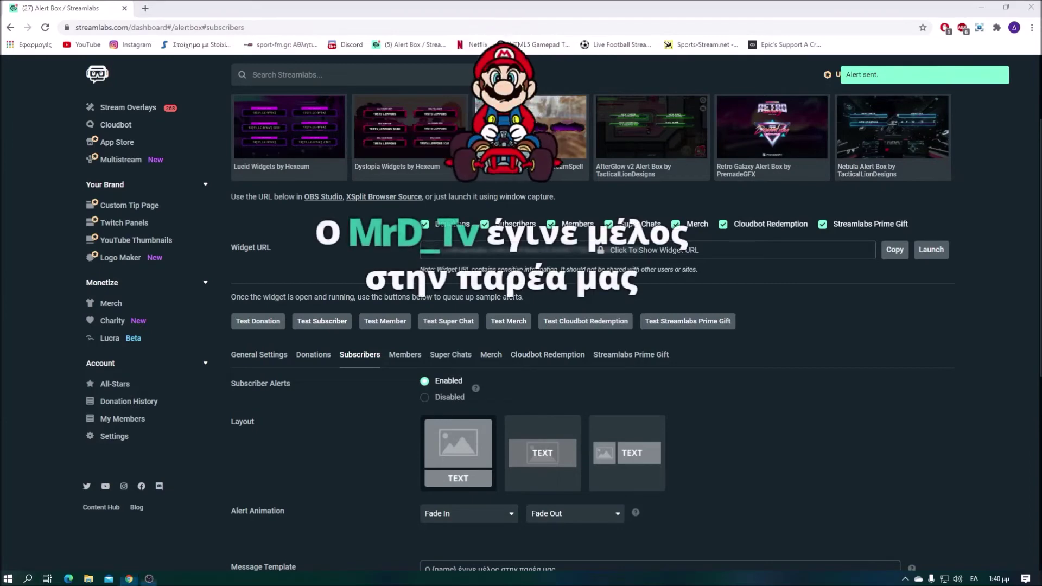
{"action": "key", "text": "alt+Tab"}
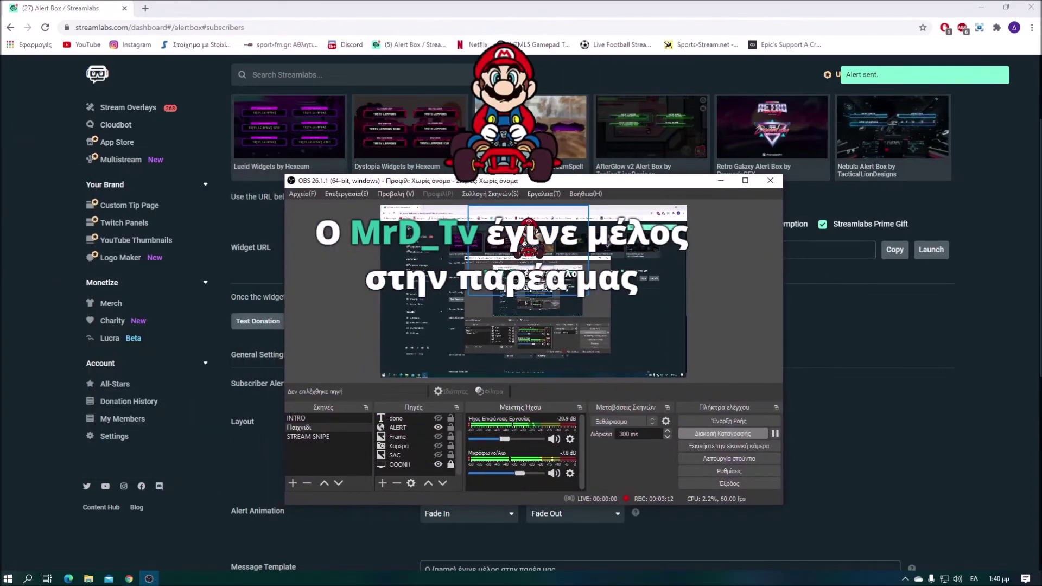
{"action": "left_click_drag", "start_coordinate": [516, 180], "coordinate": [424, 175]}
{"action": "key", "text": "alt+Tab"}
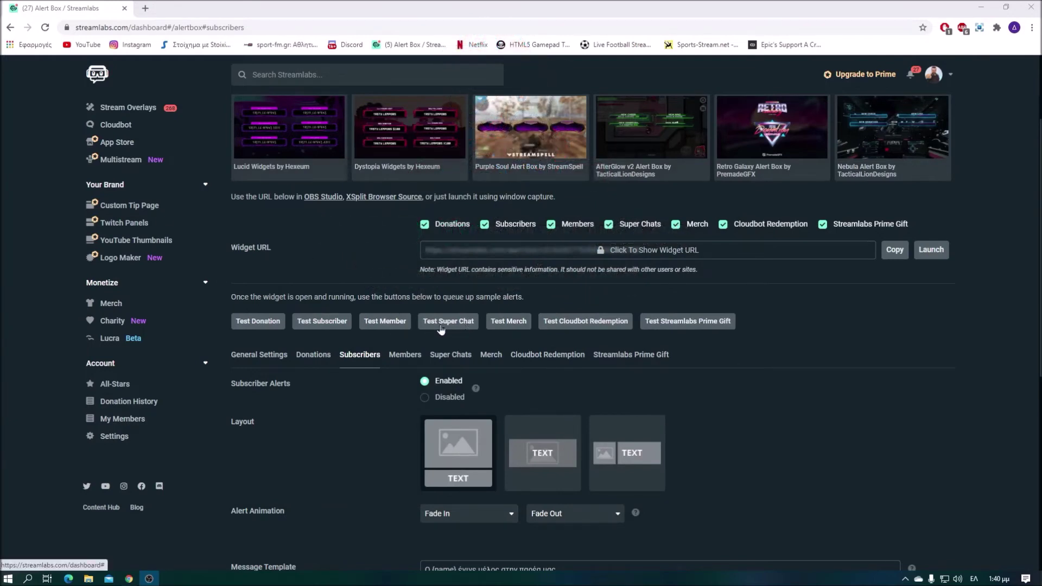
Open the Members alert settings and review the layout, message template, image and sound options
{"action": "left_click", "coordinate": [404, 357]}
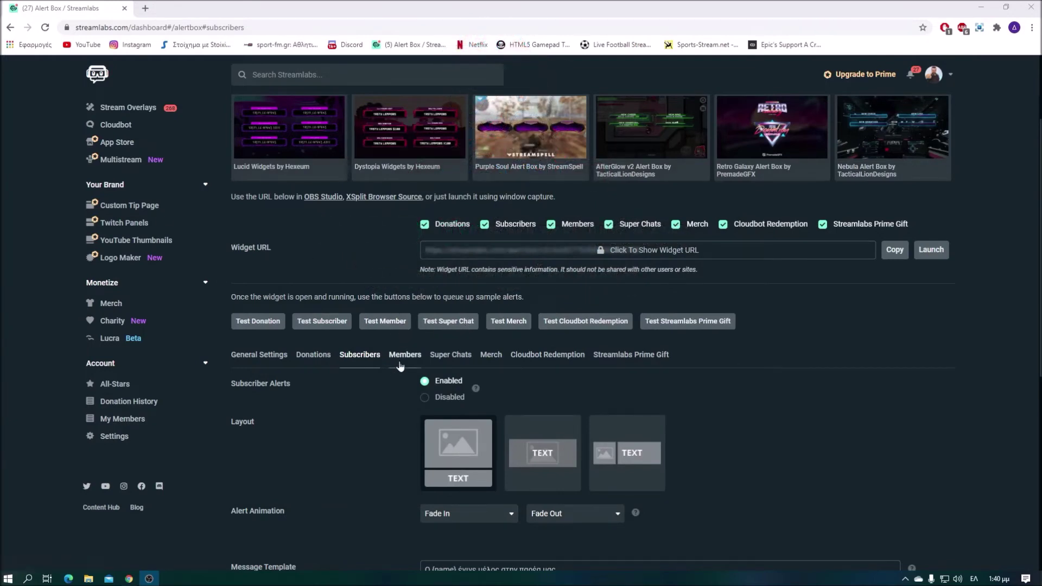
{"action": "scroll", "coordinate": [574, 392], "scroll_direction": "down", "scroll_amount": 6}
{"action": "scroll", "coordinate": [575, 392], "scroll_direction": "up", "scroll_amount": 4}
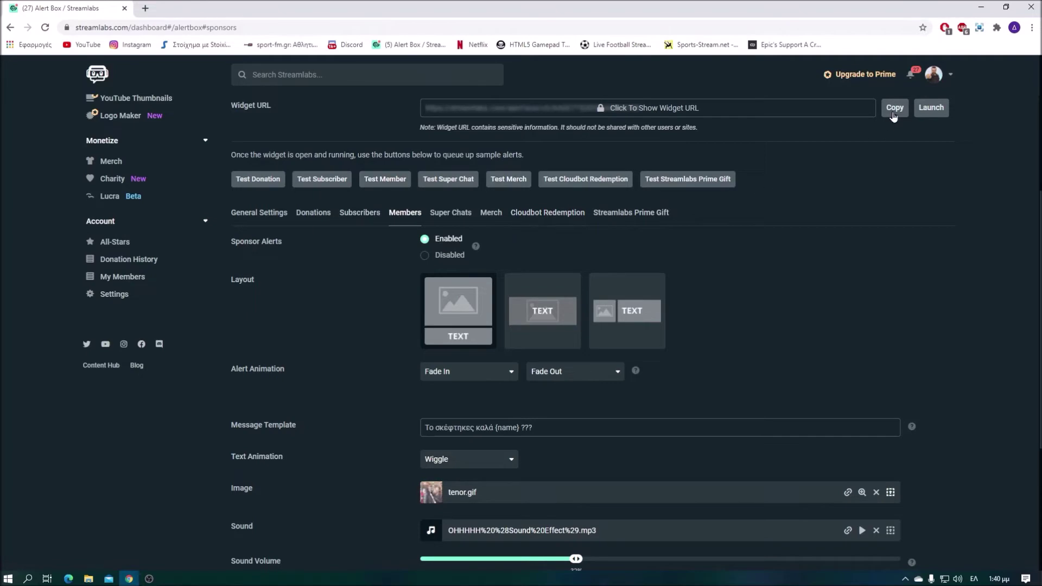
Look over the Alert Box page and open the Streamlabs account settings
{"action": "scroll", "coordinate": [893, 109], "scroll_direction": "up", "scroll_amount": 5}
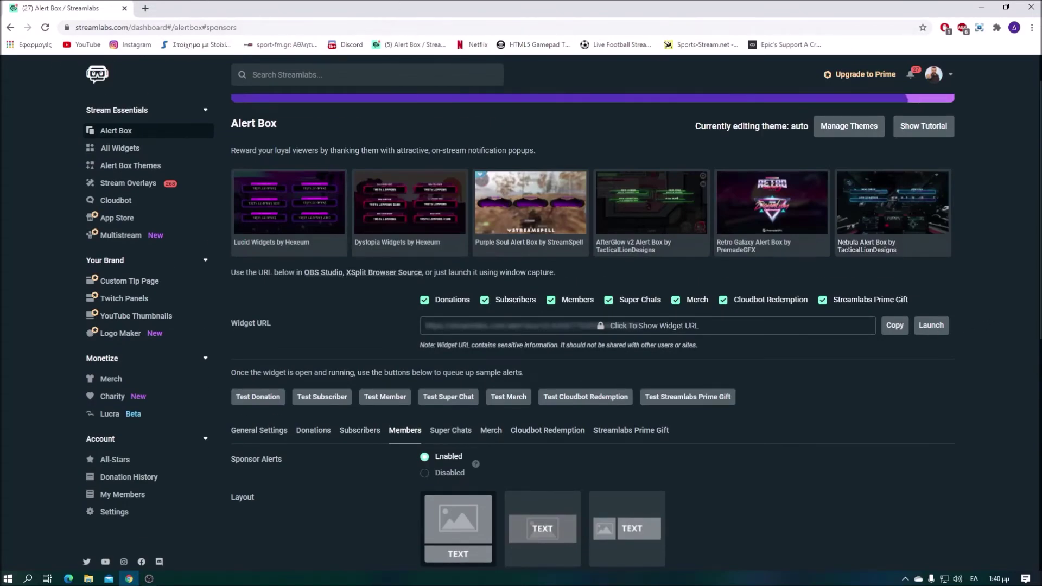
{"action": "scroll", "coordinate": [291, 286], "scroll_direction": "down", "scroll_amount": 3}
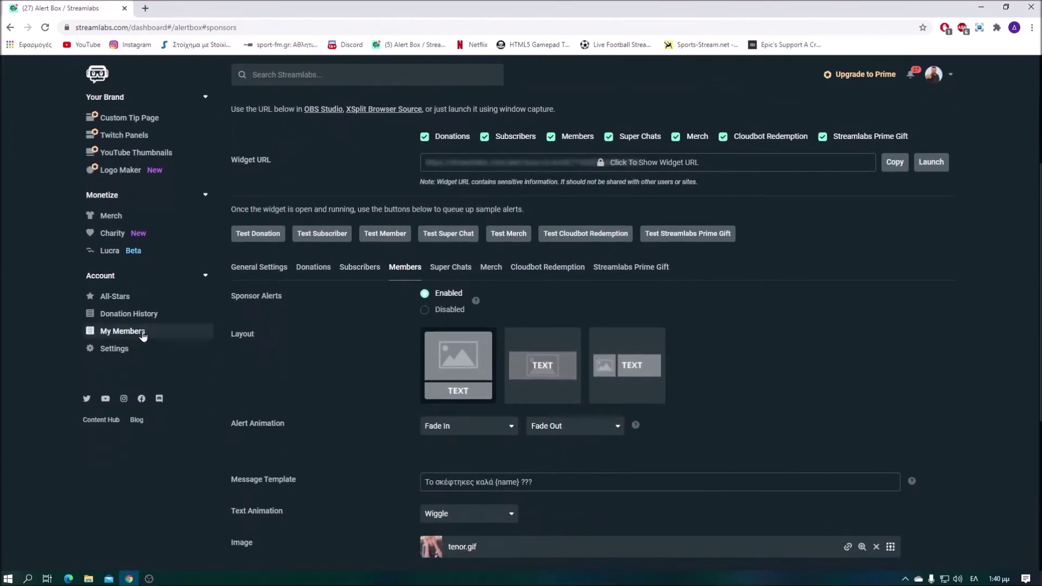
{"action": "left_click", "coordinate": [126, 351]}
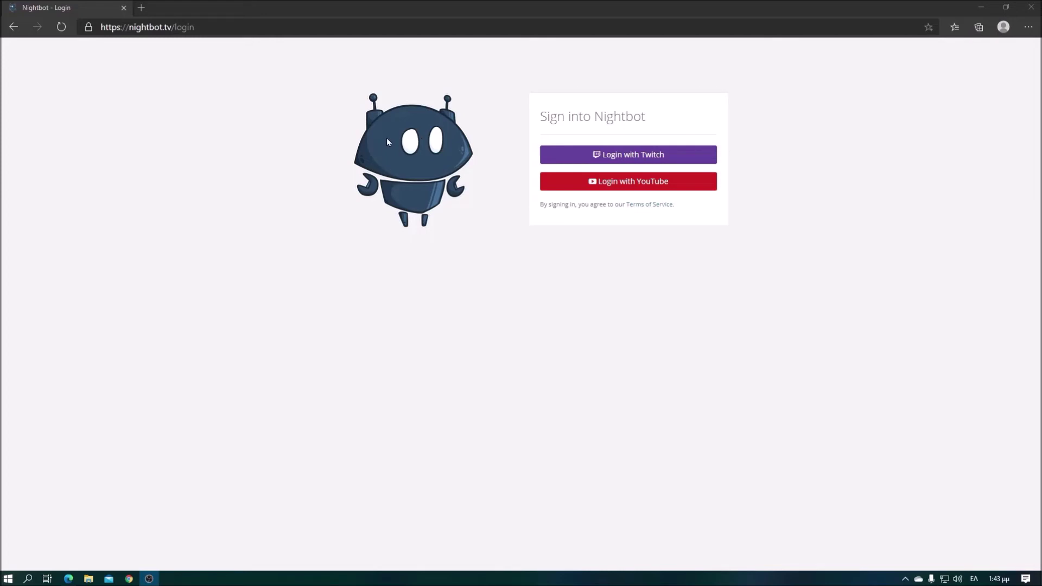
Log in to Nightbot in Edge with YouTube, choosing the YouTube channel account and allowing the requested access
{"action": "left_click", "coordinate": [651, 191]}
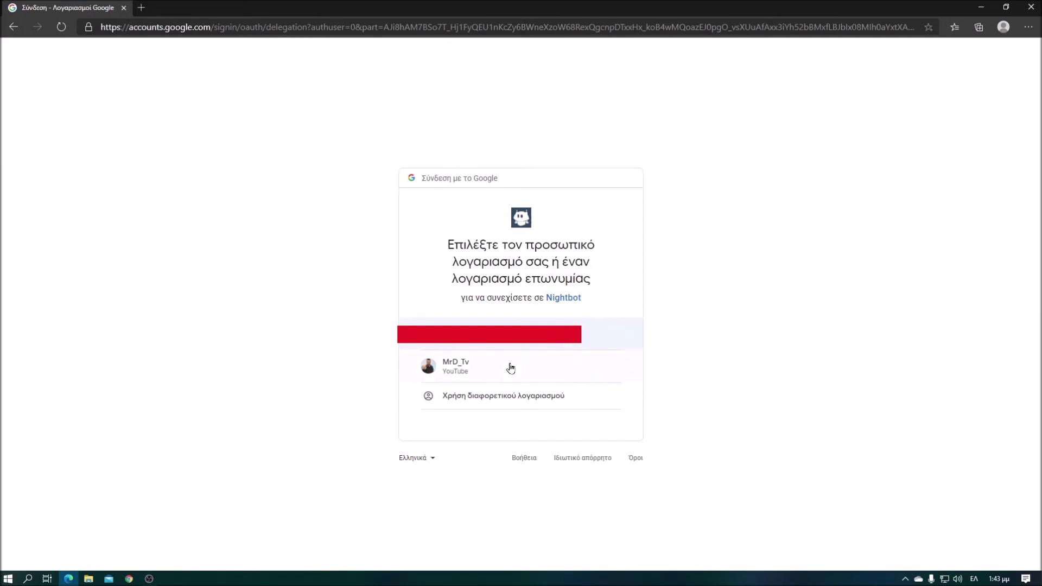
{"action": "left_click", "coordinate": [508, 371]}
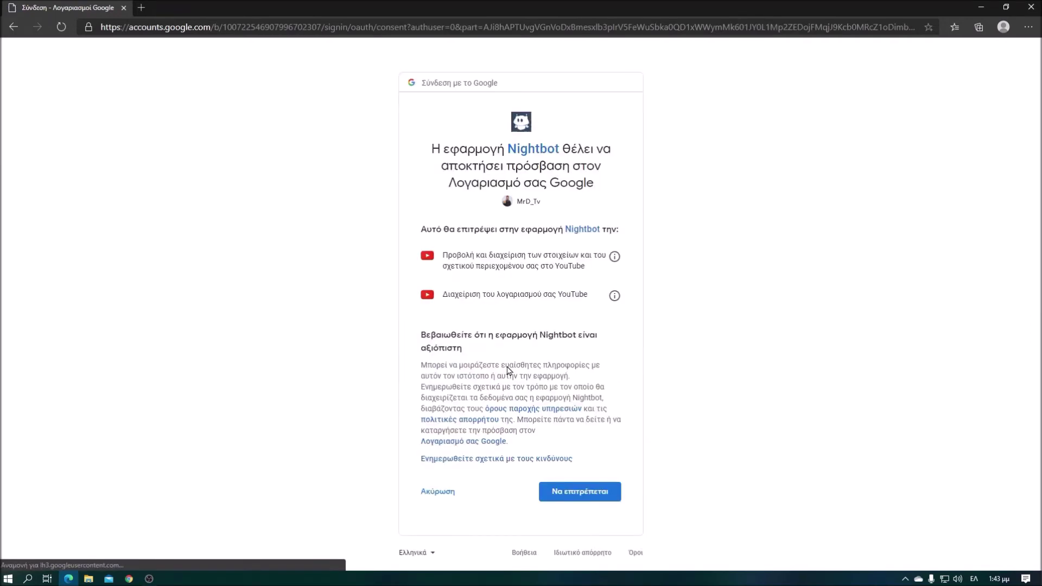
{"action": "left_click", "coordinate": [576, 499]}
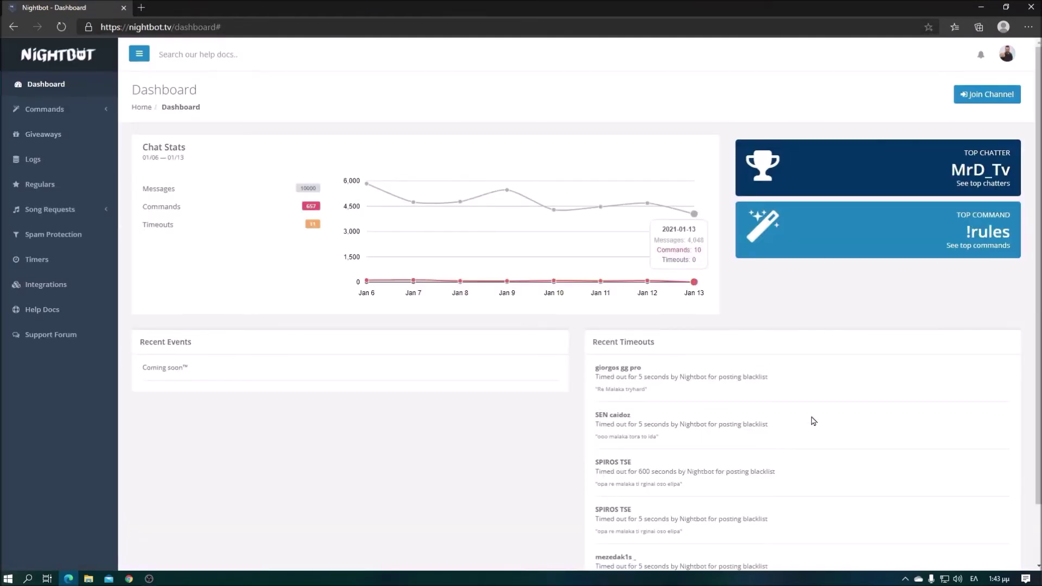
Make Nightbot join the channel and copy the Nightbot channel URL given for the moderators list
{"action": "left_click", "coordinate": [991, 95]}
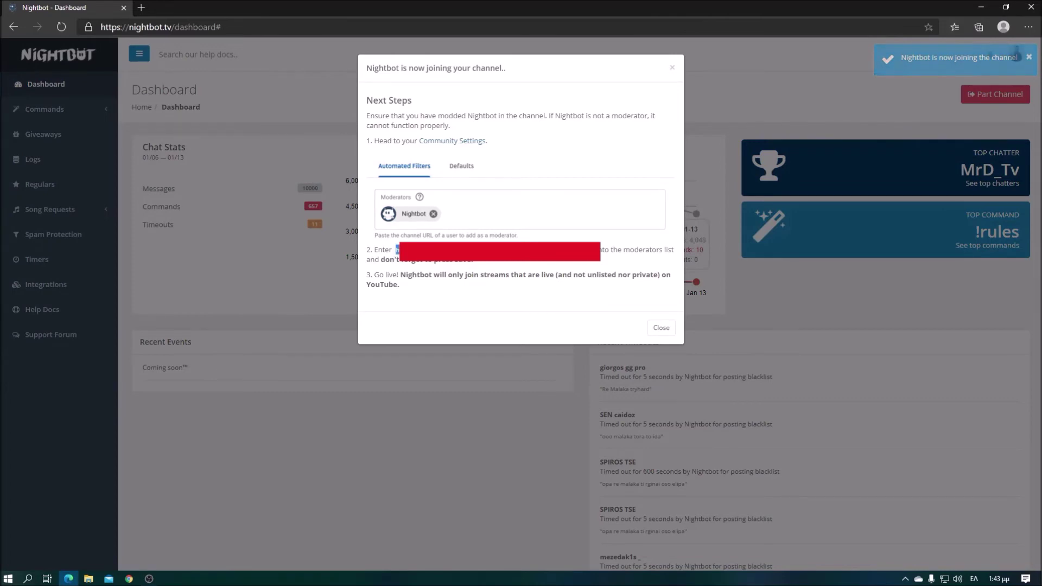
{"action": "right_click", "coordinate": [578, 250]}
{"action": "left_click", "coordinate": [608, 260]}
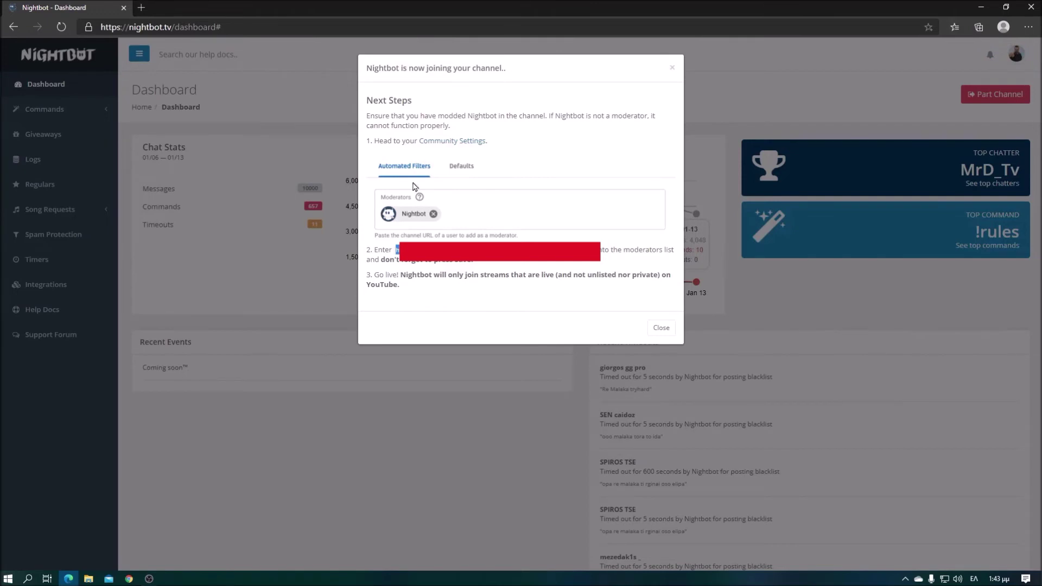
Open the channel's Community Settings in YouTube Studio, check the moderators list for Nightbot, and save the settings
{"action": "left_click", "coordinate": [450, 141]}
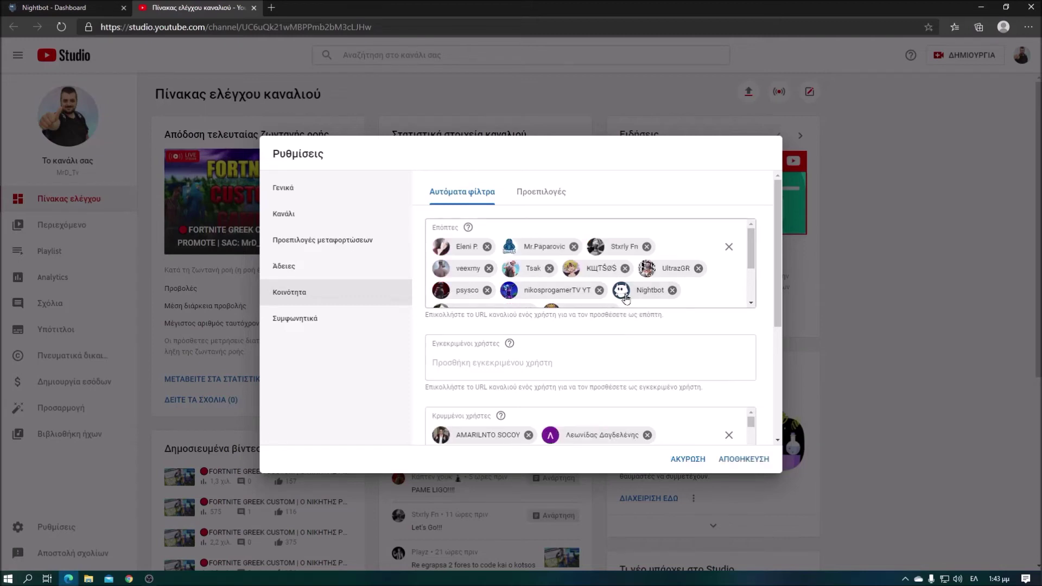
{"action": "left_click", "coordinate": [702, 461]}
{"action": "left_click", "coordinate": [616, 85]}
{"action": "left_click", "coordinate": [734, 459]}
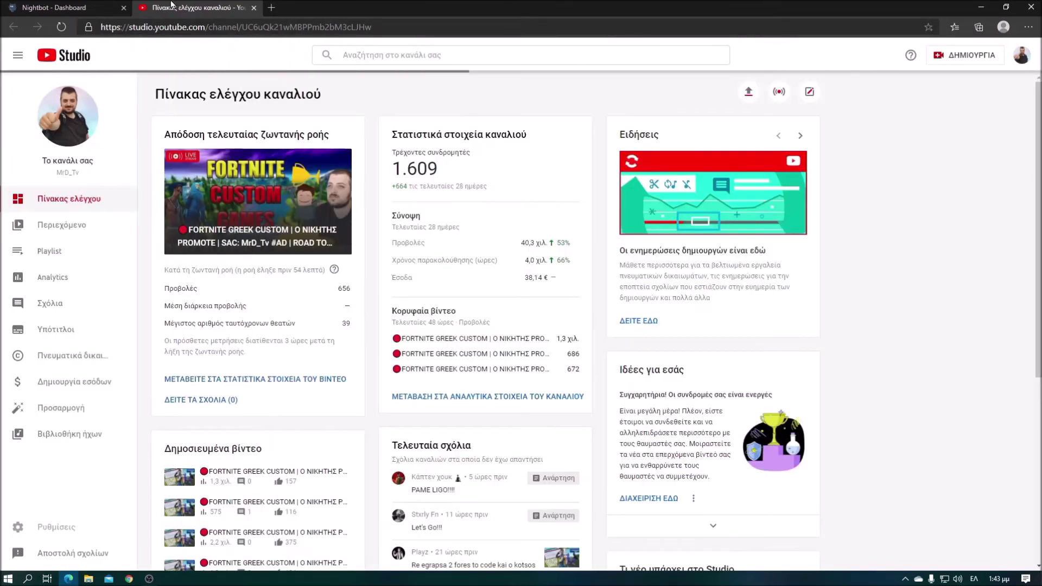
Close the YouTube Studio page and the Nightbot joining instructions, and open the channel's custom commands
{"action": "middle_click", "coordinate": [183, 7]}
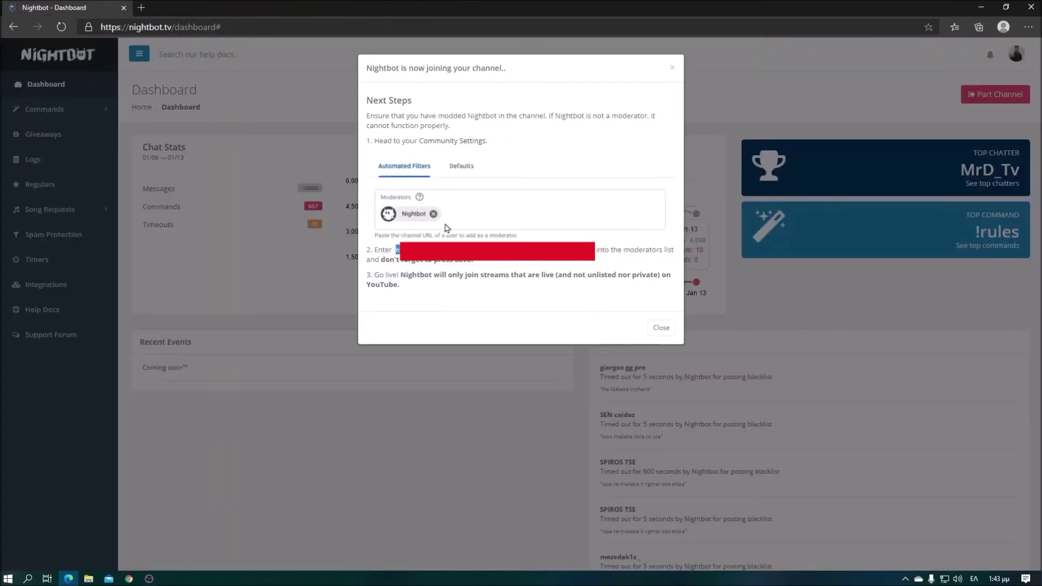
{"action": "left_click", "coordinate": [671, 331]}
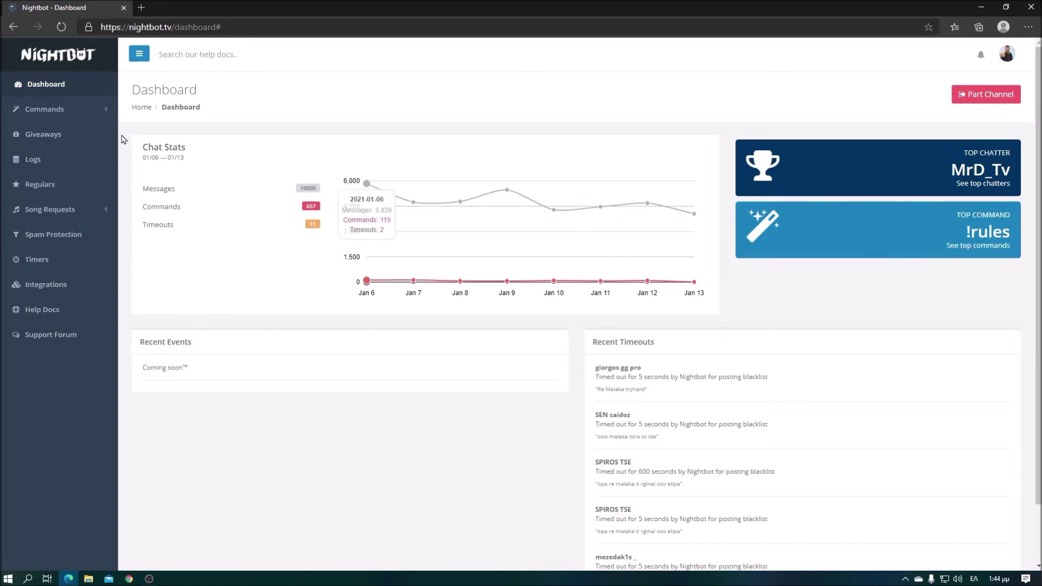
{"action": "left_click", "coordinate": [70, 112]}
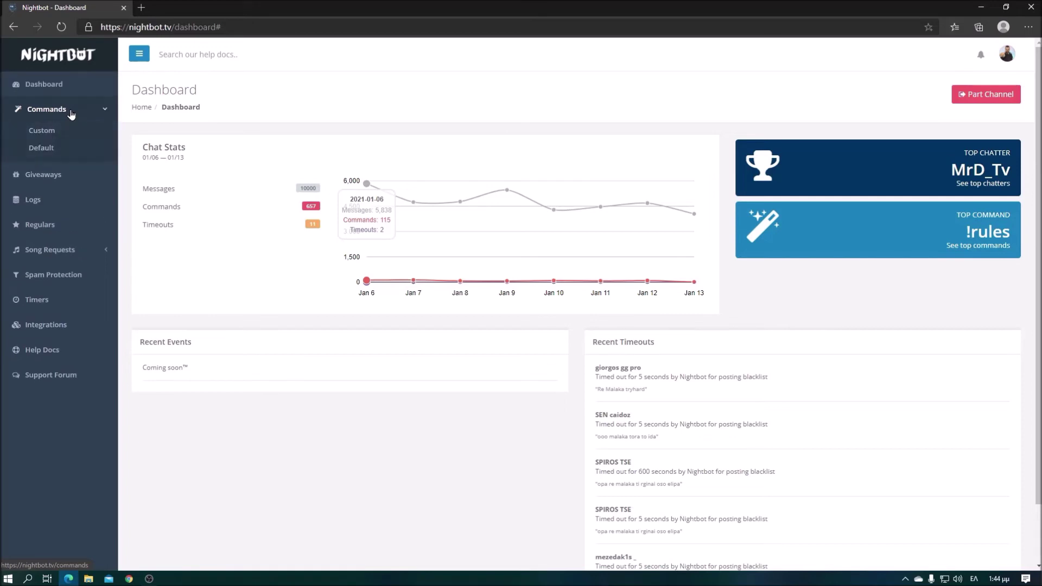
{"action": "left_click", "coordinate": [36, 134]}
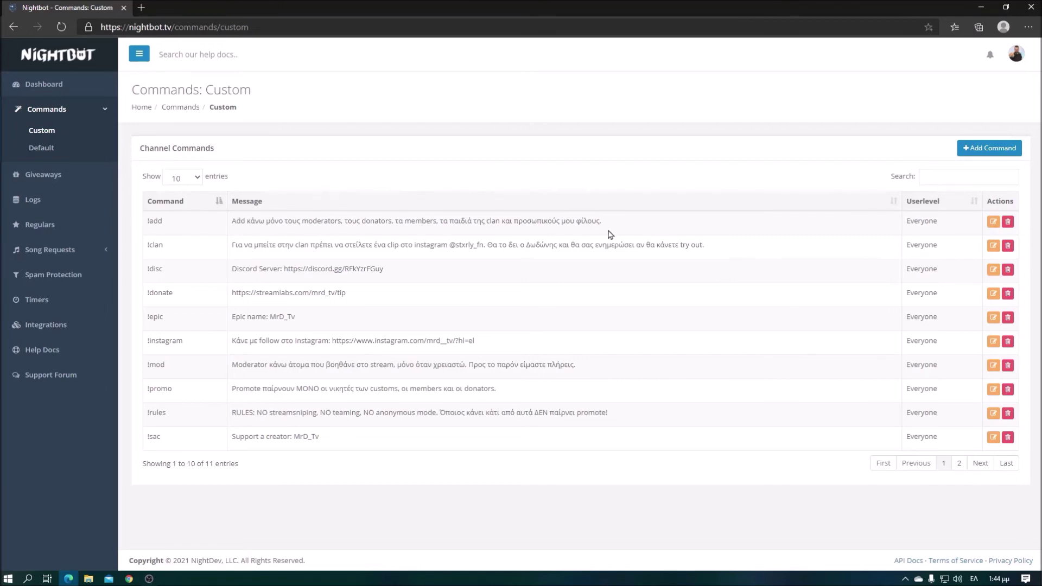
Start adding a custom command and name it !epic, using the English keyboard layout
{"action": "left_click", "coordinate": [987, 150]}
{"action": "left_click", "coordinate": [453, 101]}
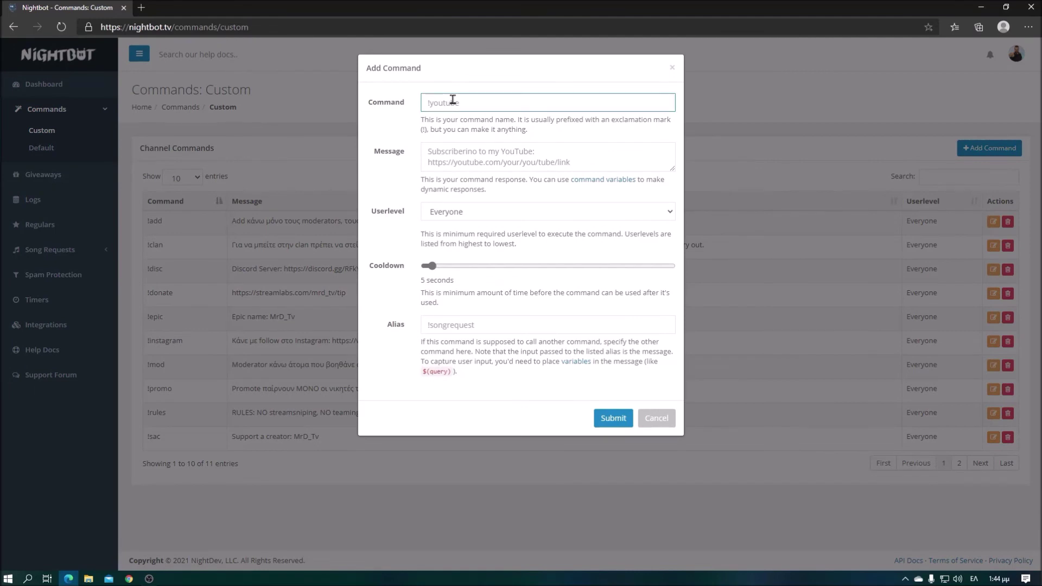
{"action": "type", "text": "!ΕΠ"}
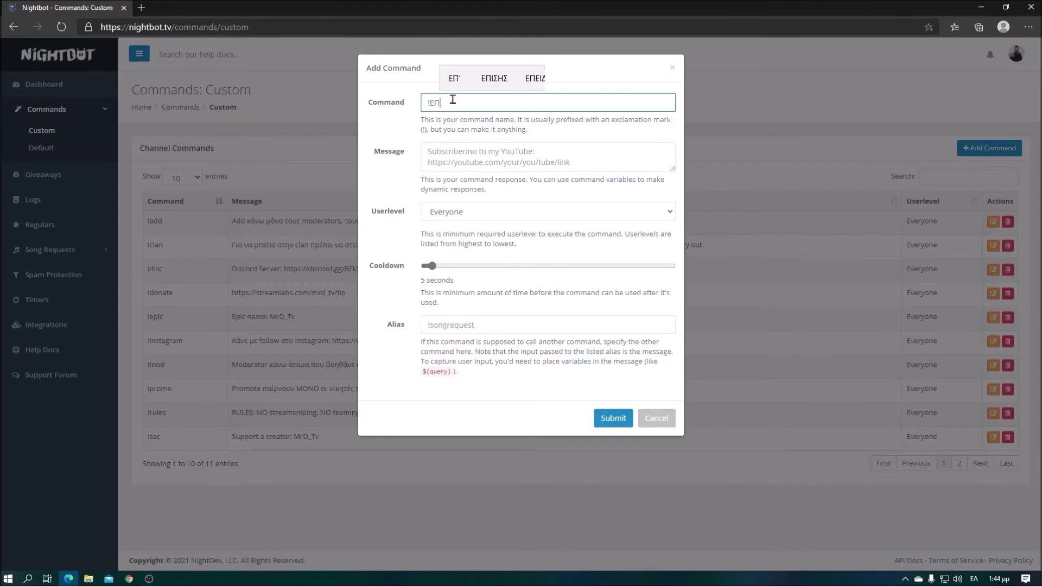
{"action": "key", "text": "BackSpace"}
{"action": "key", "text": "BackSpace"}
{"action": "key", "text": "alt+shift"}
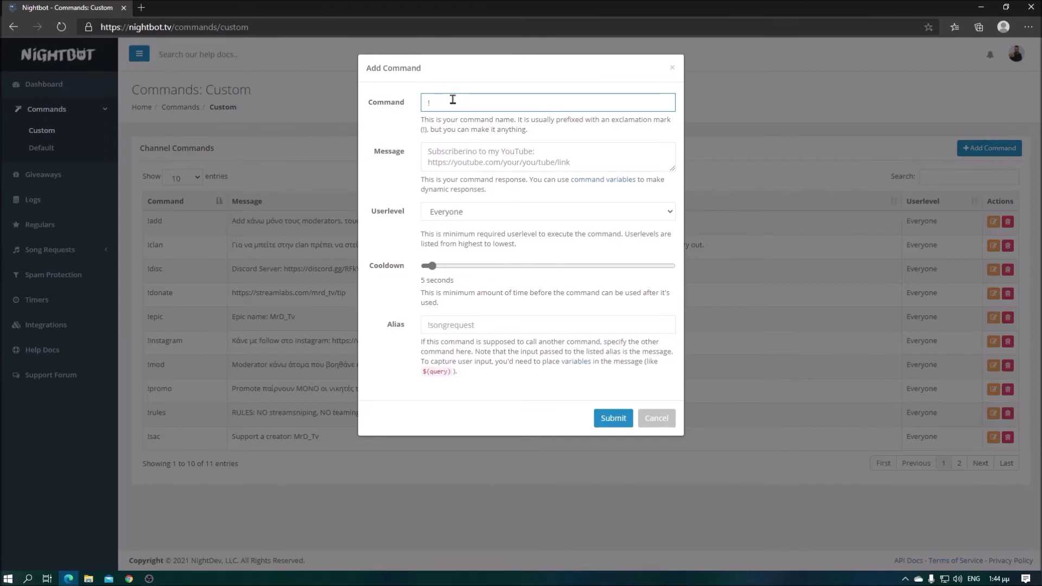
{"action": "type", "text": "pic"}
Enter "epic name:" plus the creator's username as the command's message, keep the userlevel at Everyone, and try to submit it
{"action": "left_click", "coordinate": [457, 160]}
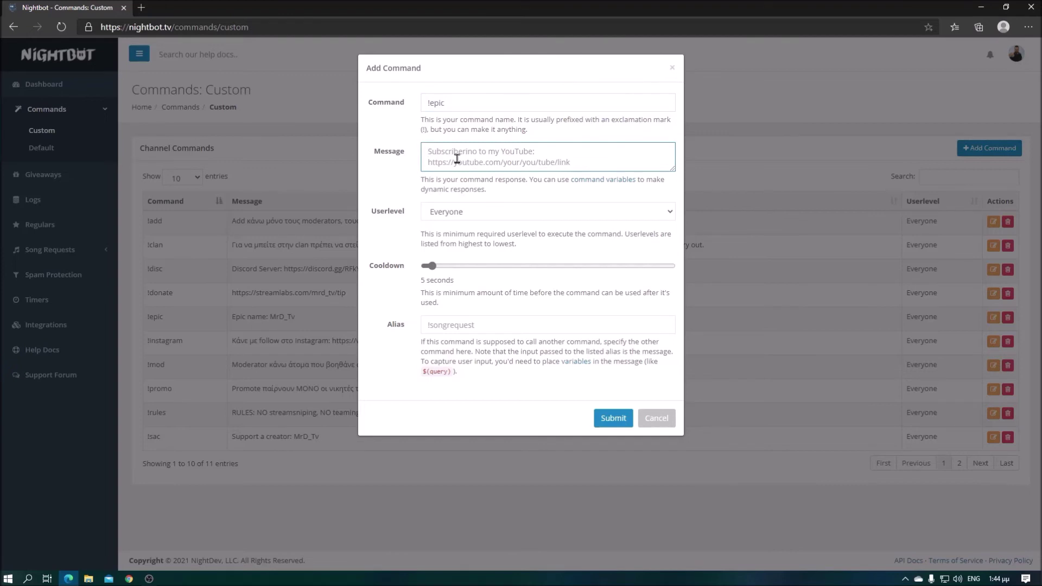
{"action": "type", "text": "epic name"}
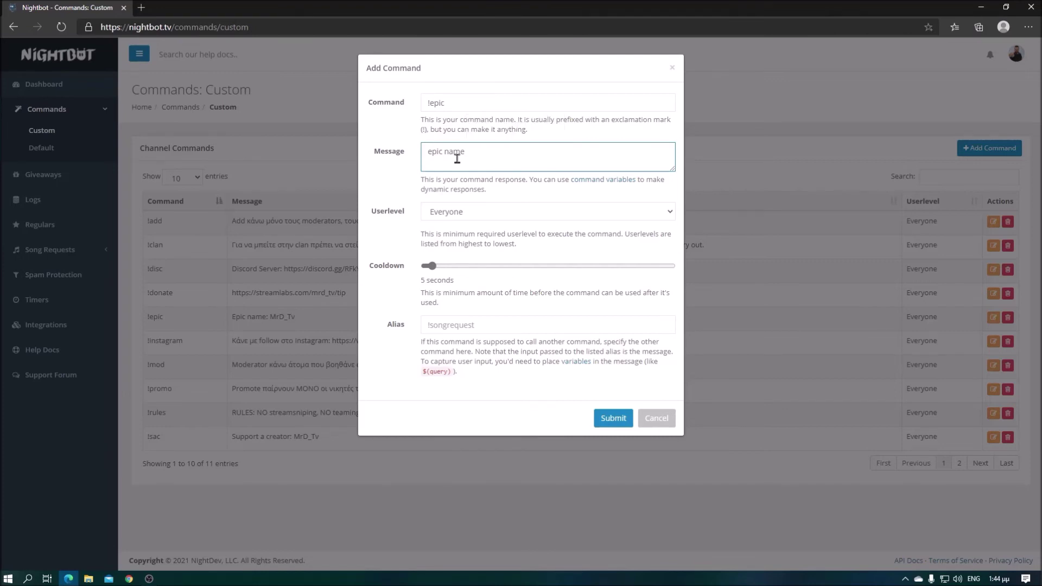
{"action": "key", "text": "alt+shift"}
{"action": "key", "text": "alt+shift"}
{"action": "type", "text": "e: MrD"}
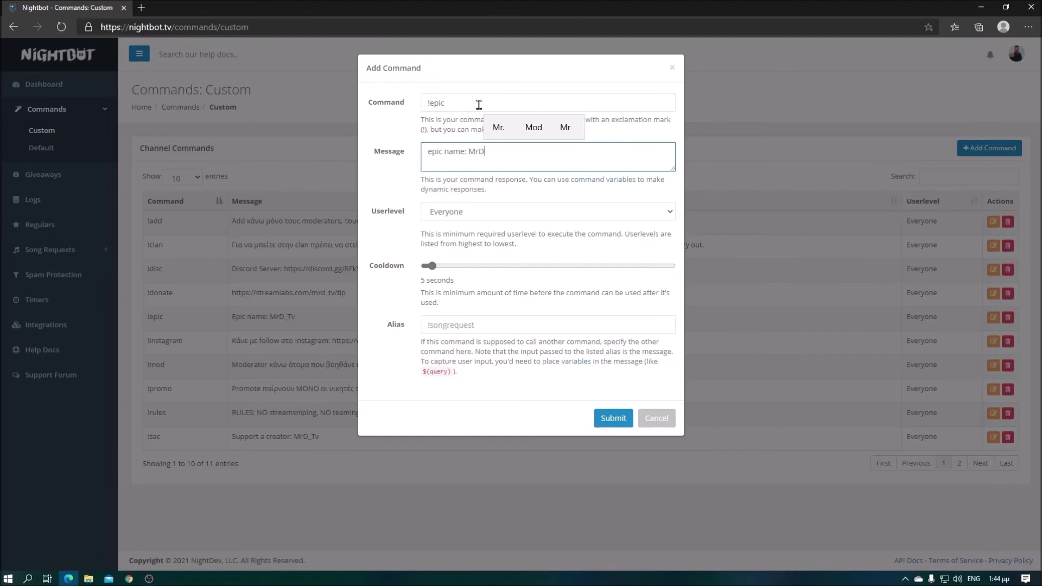
{"action": "type", "text": "_Tv"}
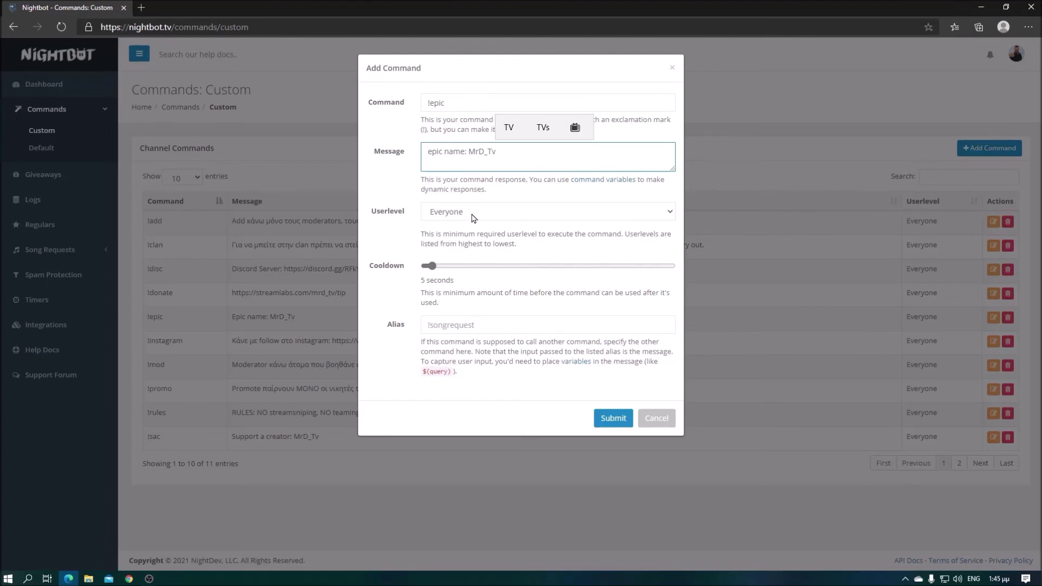
{"action": "left_click", "coordinate": [473, 218]}
{"action": "left_click", "coordinate": [474, 218]}
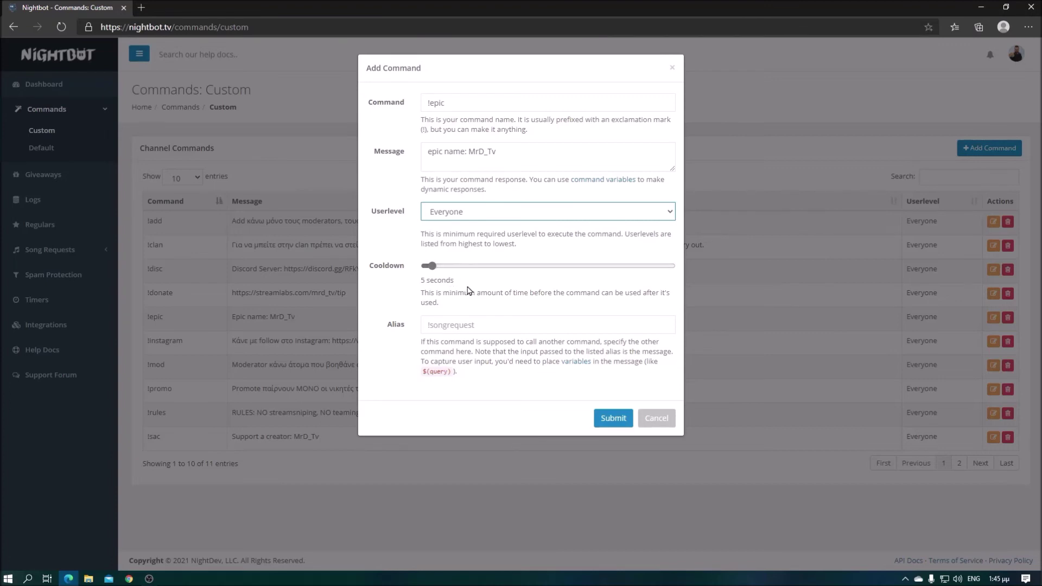
{"action": "left_click", "coordinate": [612, 420]}
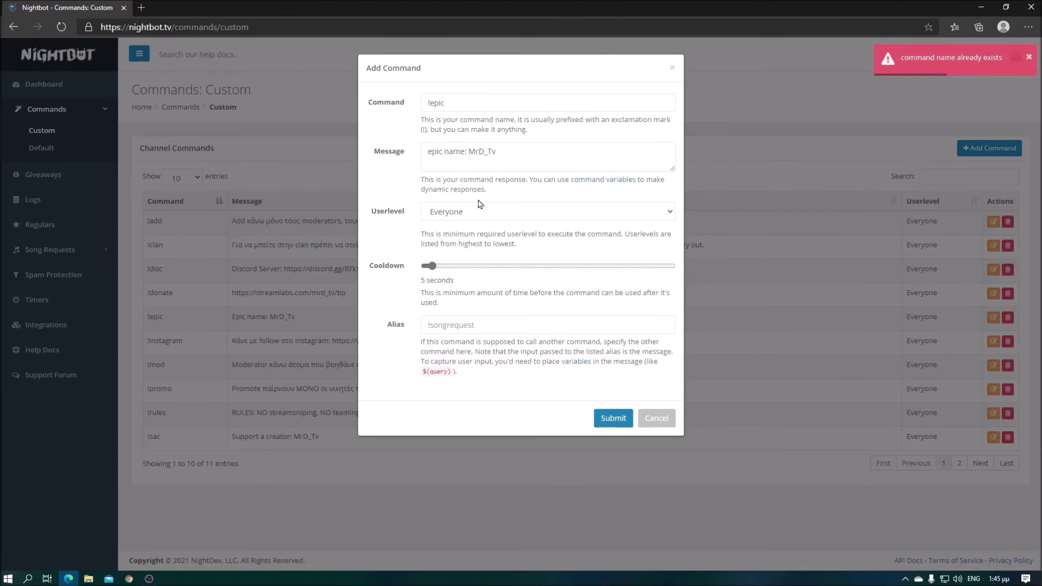
Submit the command under the name !epic1 and delete it from the channel commands
{"action": "left_click", "coordinate": [463, 103]}
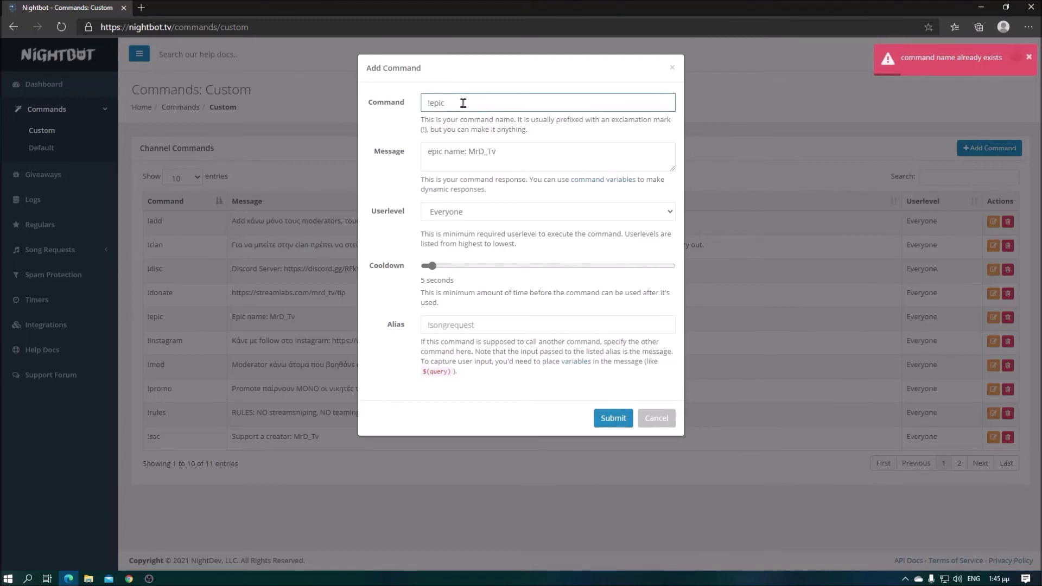
{"action": "type", "text": "1"}
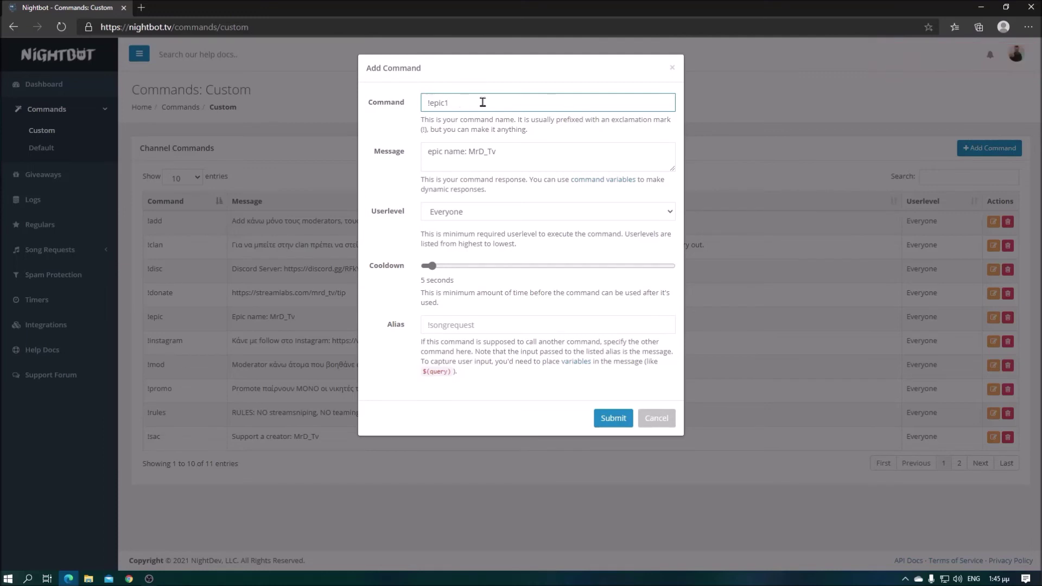
{"action": "left_click", "coordinate": [612, 416]}
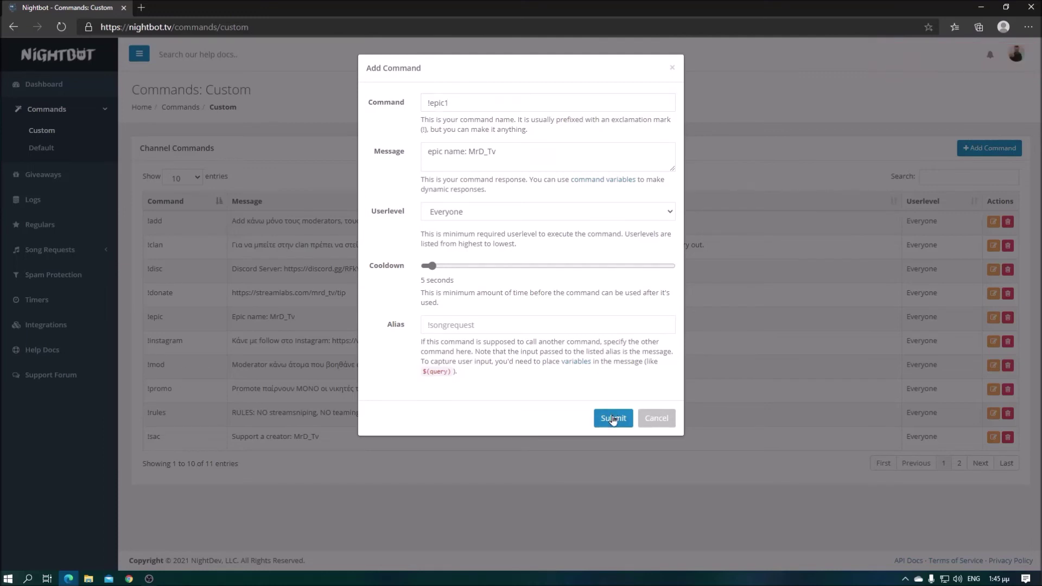
{"action": "left_click", "coordinate": [612, 418]}
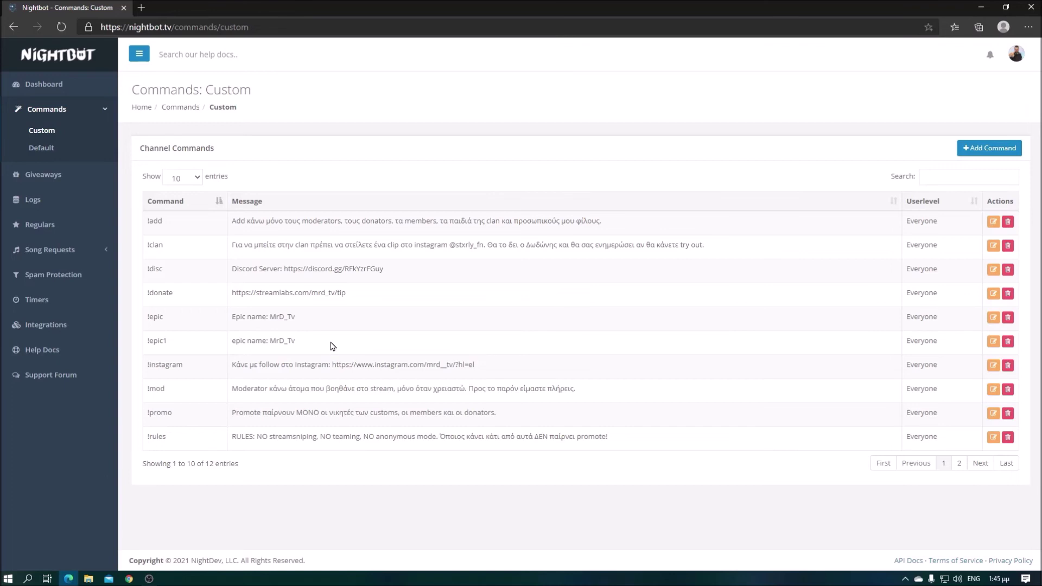
{"action": "left_click", "coordinate": [1009, 341]}
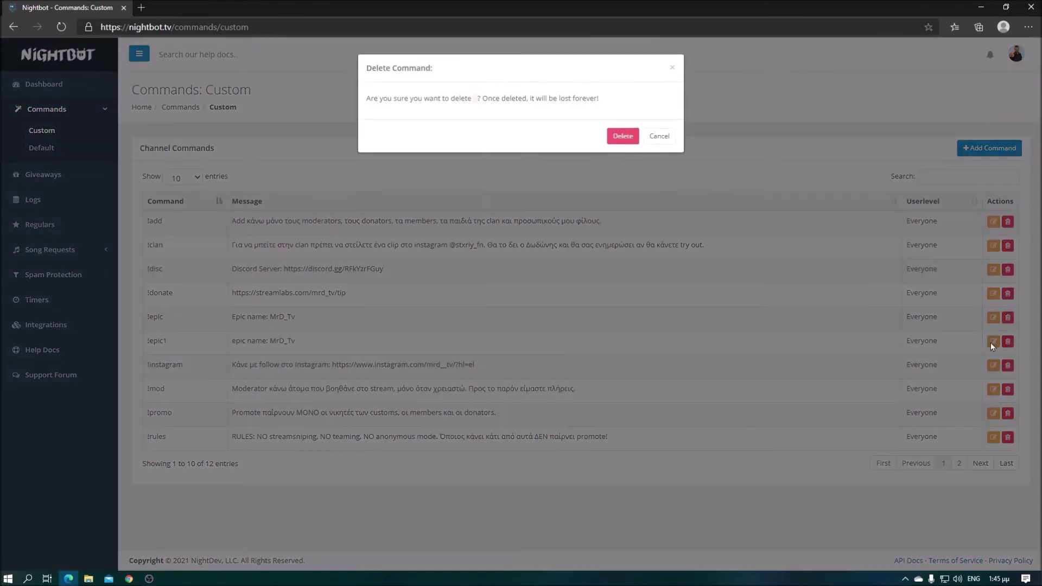
{"action": "left_click", "coordinate": [622, 138]}
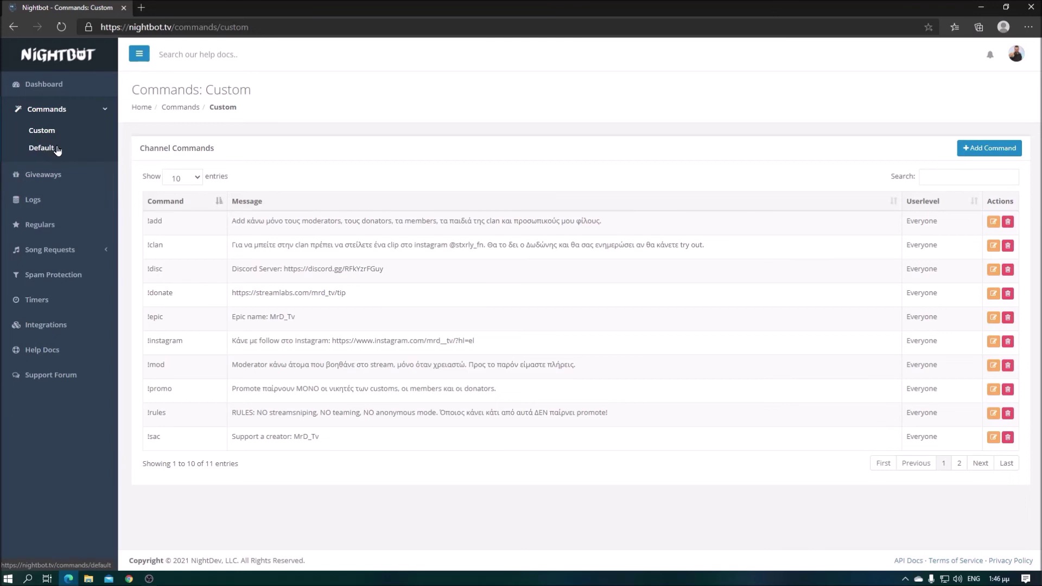
Look over the Giveaways page, the Blacklist Words/Phrases filter's options with its exempt userlevels, and the existing timers
{"action": "left_click", "coordinate": [50, 182]}
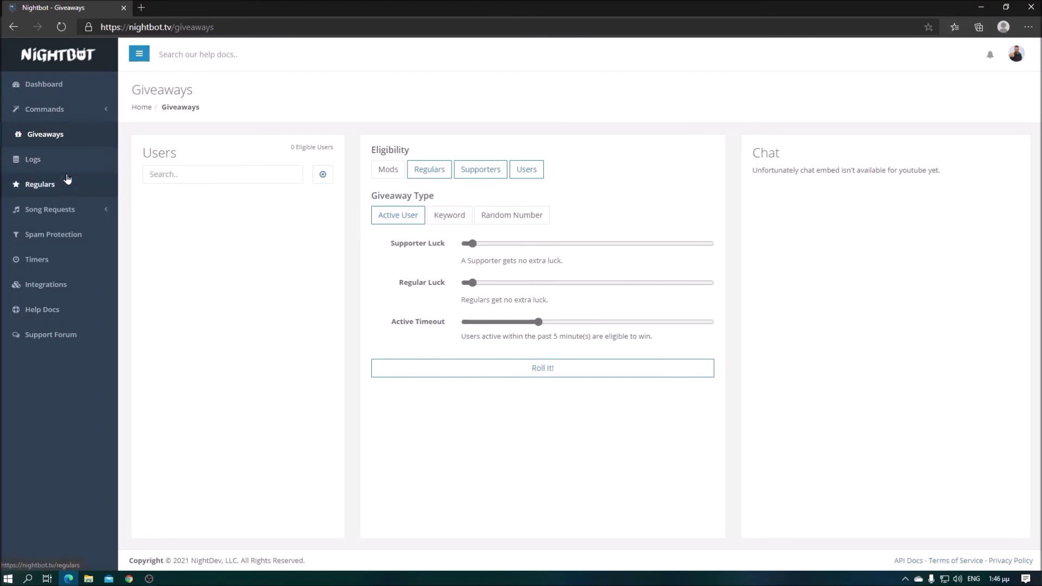
{"action": "left_click", "coordinate": [76, 238]}
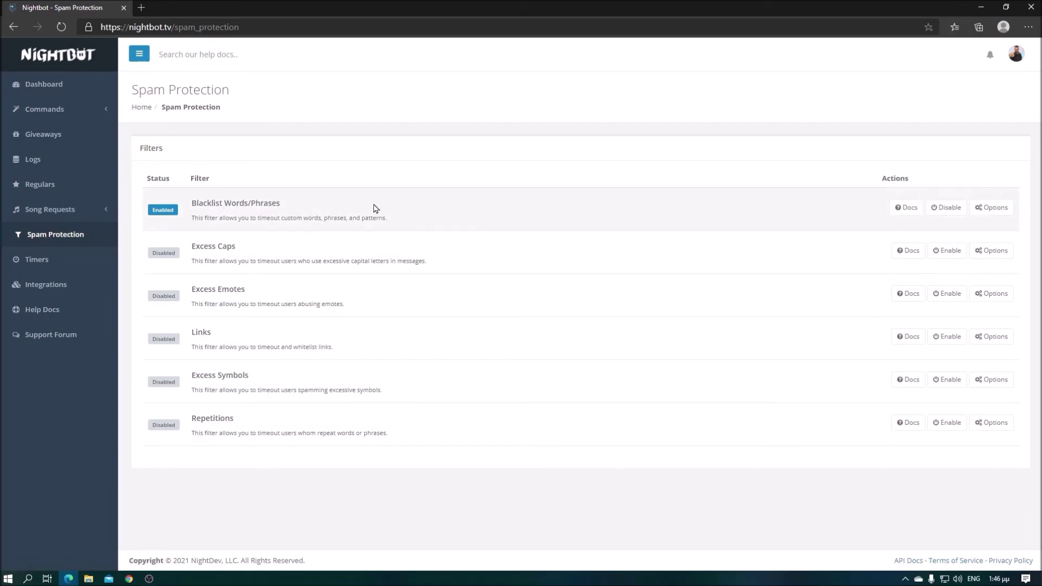
{"action": "left_click", "coordinate": [992, 210]}
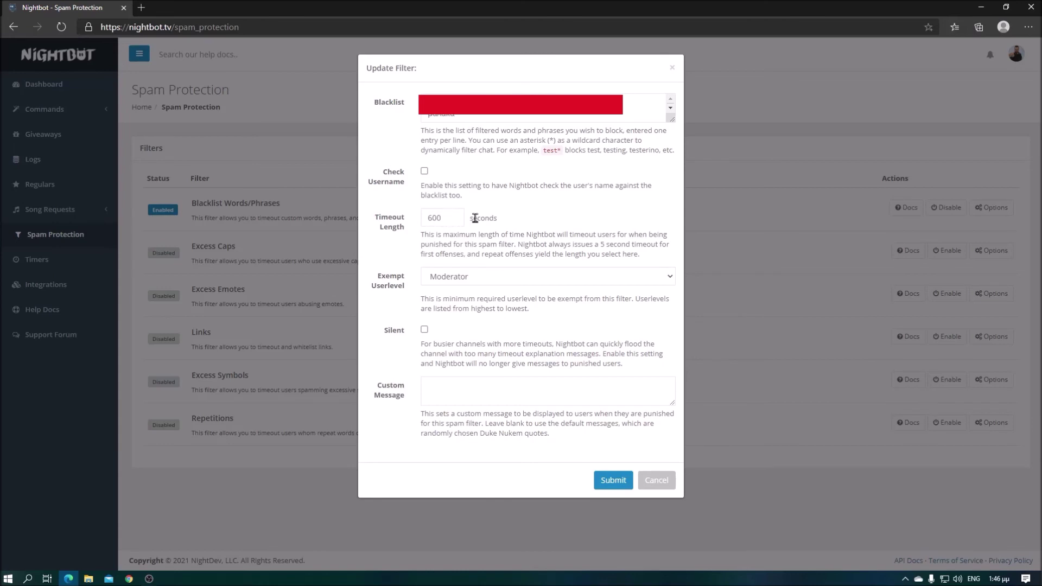
{"action": "left_click", "coordinate": [465, 284]}
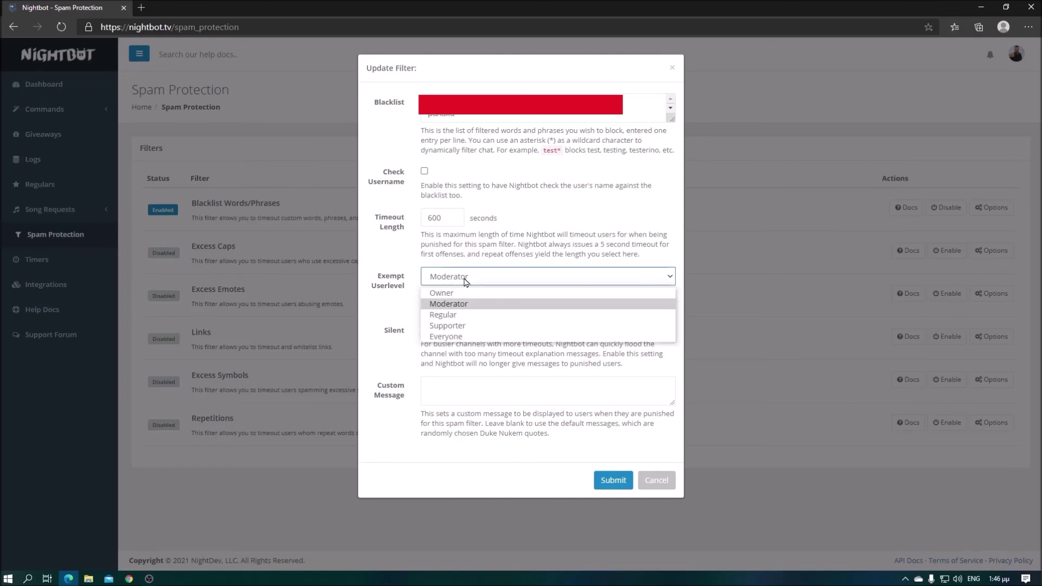
{"action": "left_click", "coordinate": [465, 279]}
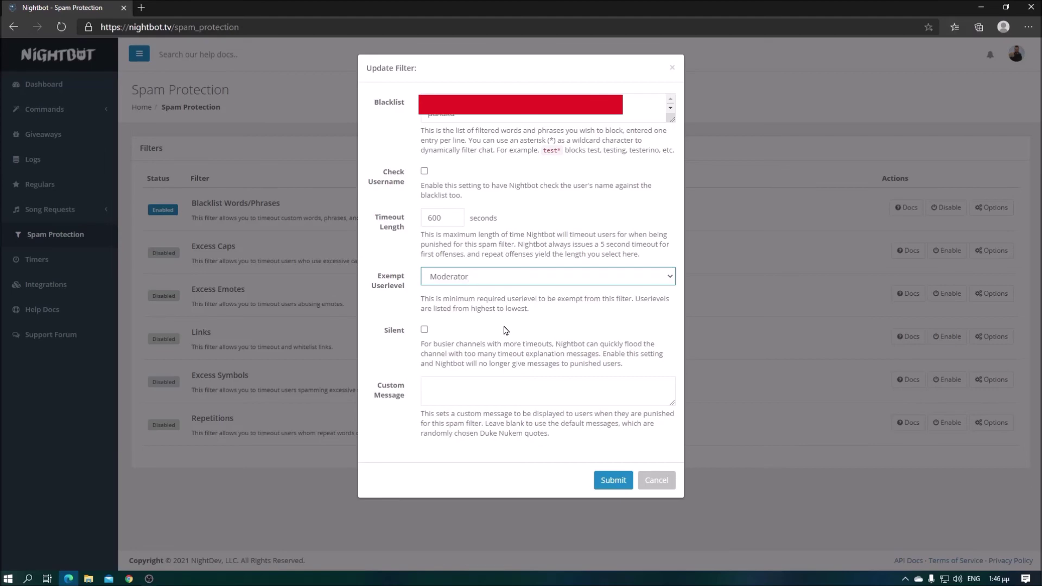
{"action": "left_click", "coordinate": [656, 480]}
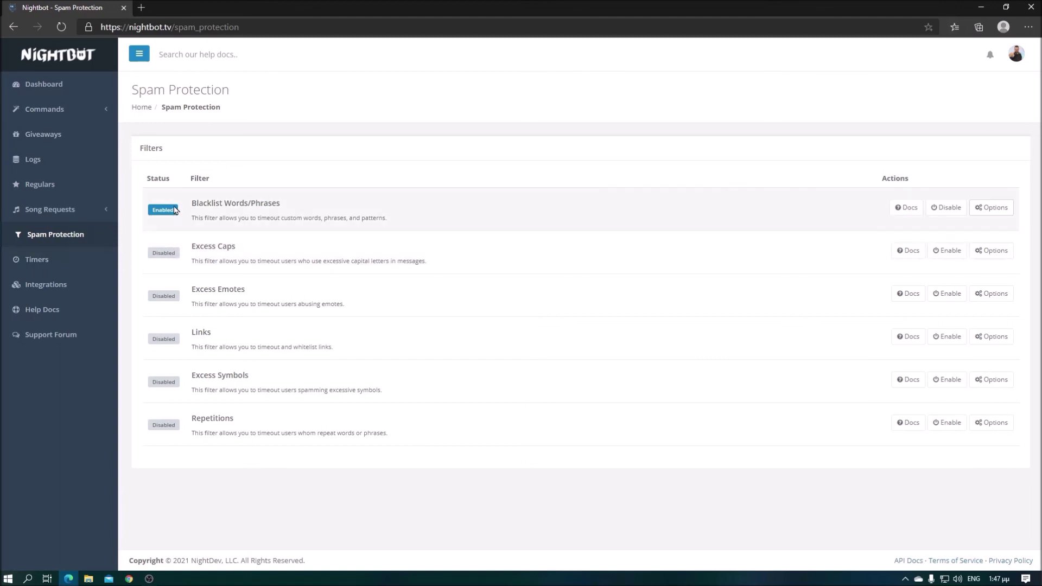
{"action": "left_click", "coordinate": [61, 259]}
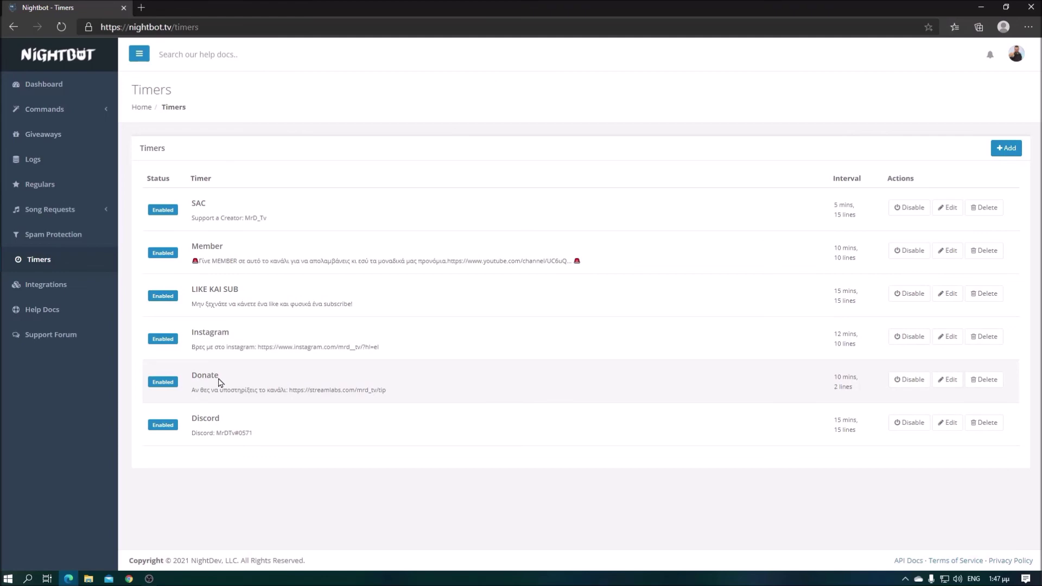
Start adding a new timer and name it sac1
{"action": "left_click", "coordinate": [1015, 151]}
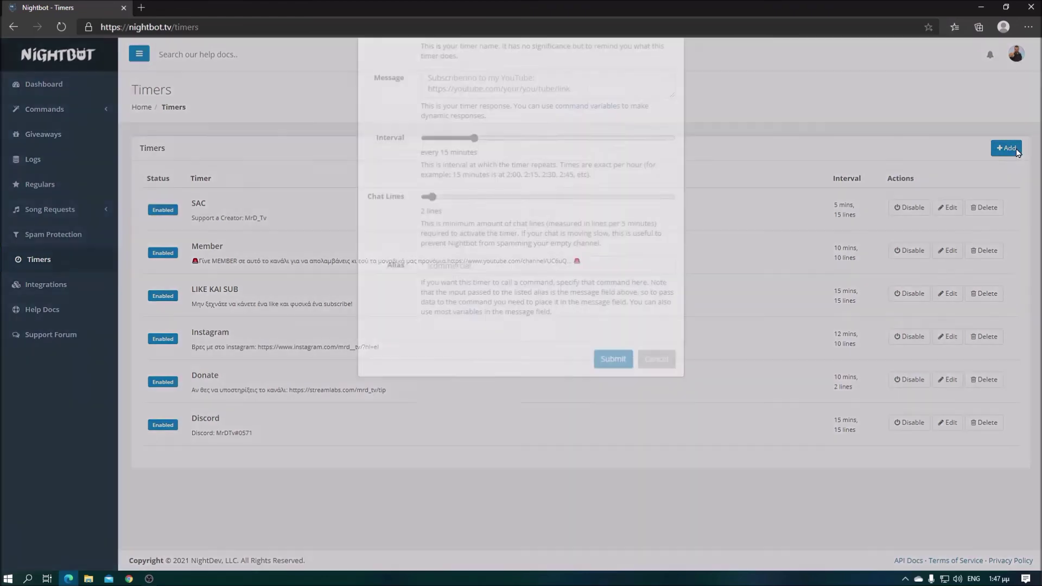
{"action": "left_click", "coordinate": [493, 96]}
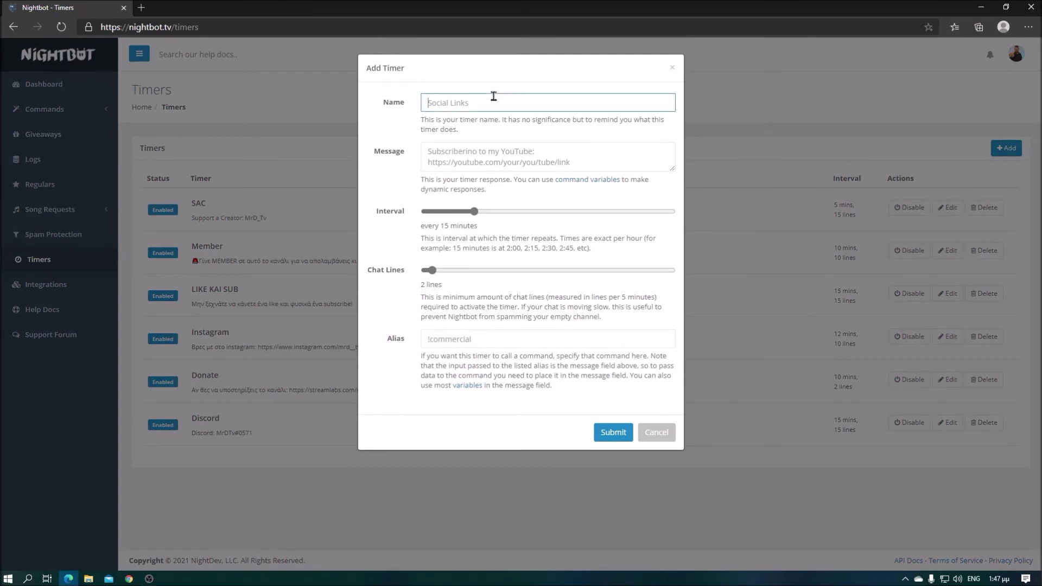
{"action": "type", "text": "sac"}
{"action": "key", "text": "BackSpace"}
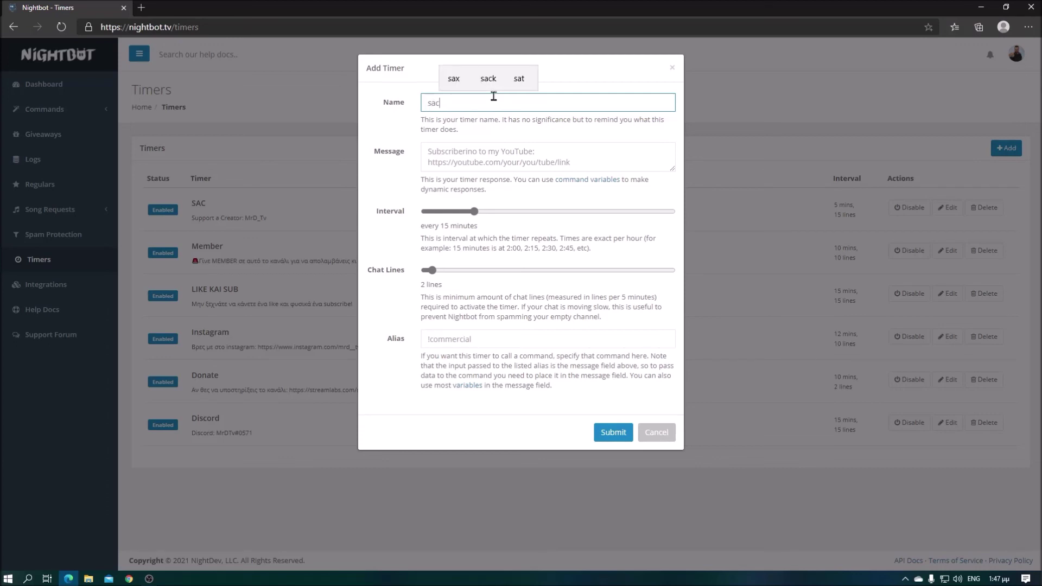
{"action": "type", "text": "1"}
Enter "SUPPORT A CREATOR" followed by the creator's username in capitals as the timer's message
{"action": "left_click", "coordinate": [473, 154]}
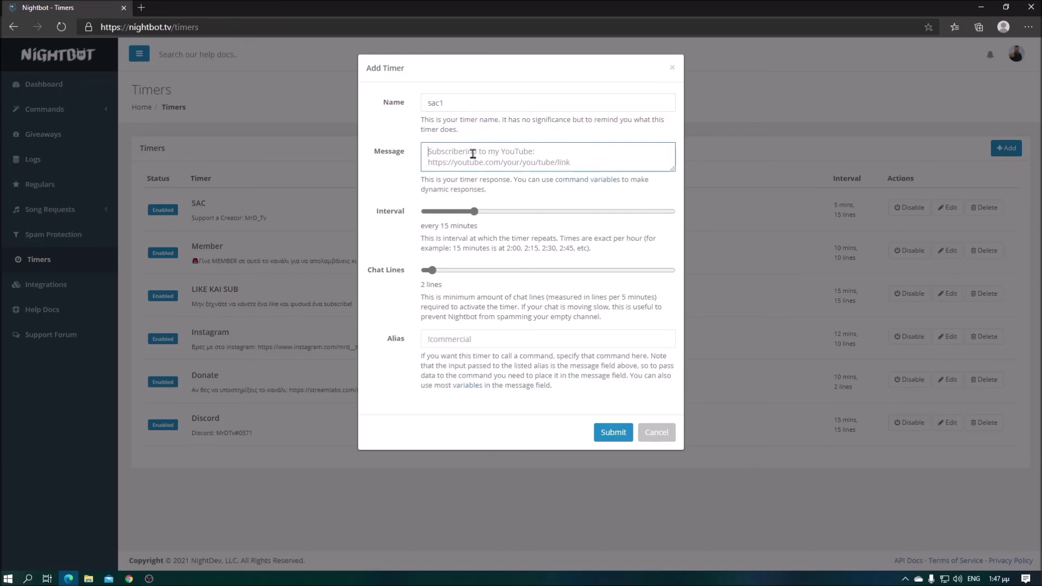
{"action": "type", "text": "S"}
{"action": "key", "text": "BackSpace"}
{"action": "type", "text": "S"}
{"action": "key", "text": "BackSpace"}
{"action": "type", "text": "SUPPORT A CREATOR MRD"}
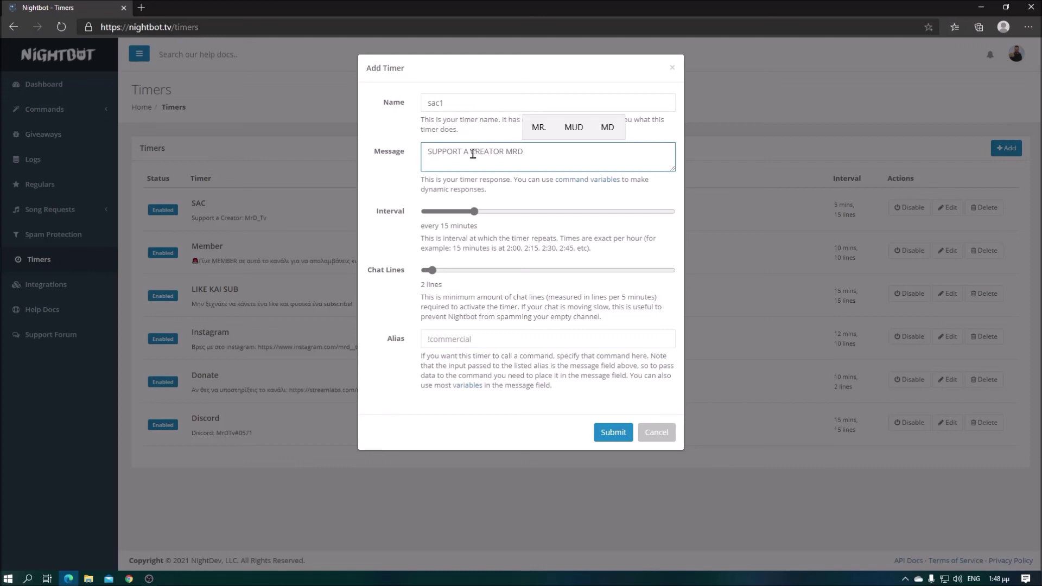
{"action": "type", "text": "_TV"}
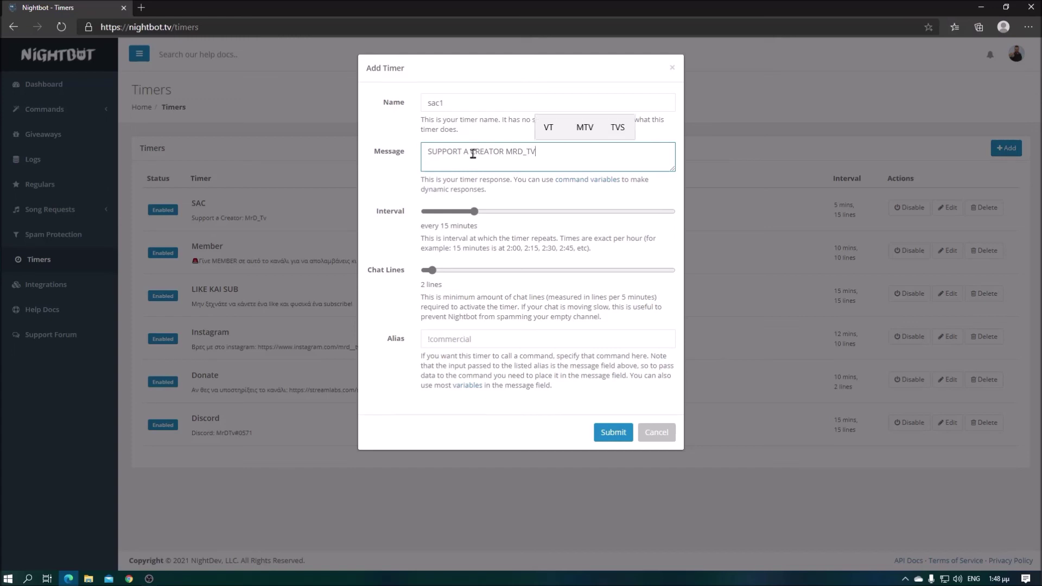
Set the timer's interval to every 10 minutes and raise its minimum chat lines, but cancel without submitting it
{"action": "left_click_drag", "start_coordinate": [475, 218], "coordinate": [453, 231]}
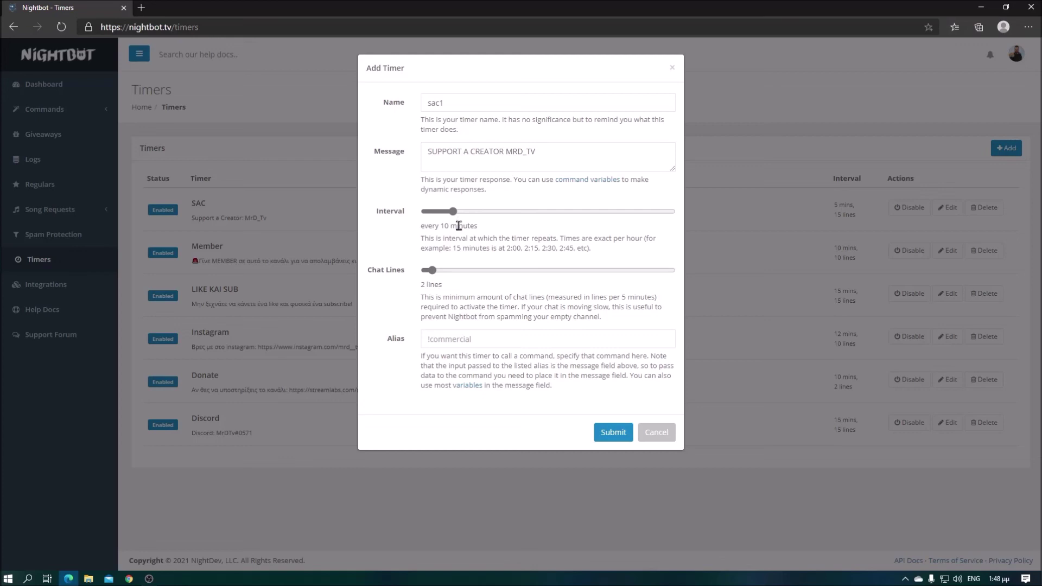
{"action": "left_click_drag", "start_coordinate": [432, 270], "coordinate": [459, 285]}
{"action": "left_click_drag", "start_coordinate": [459, 271], "coordinate": [466, 276]}
{"action": "left_click_drag", "start_coordinate": [466, 276], "coordinate": [463, 277]}
{"action": "left_click", "coordinate": [656, 432]}
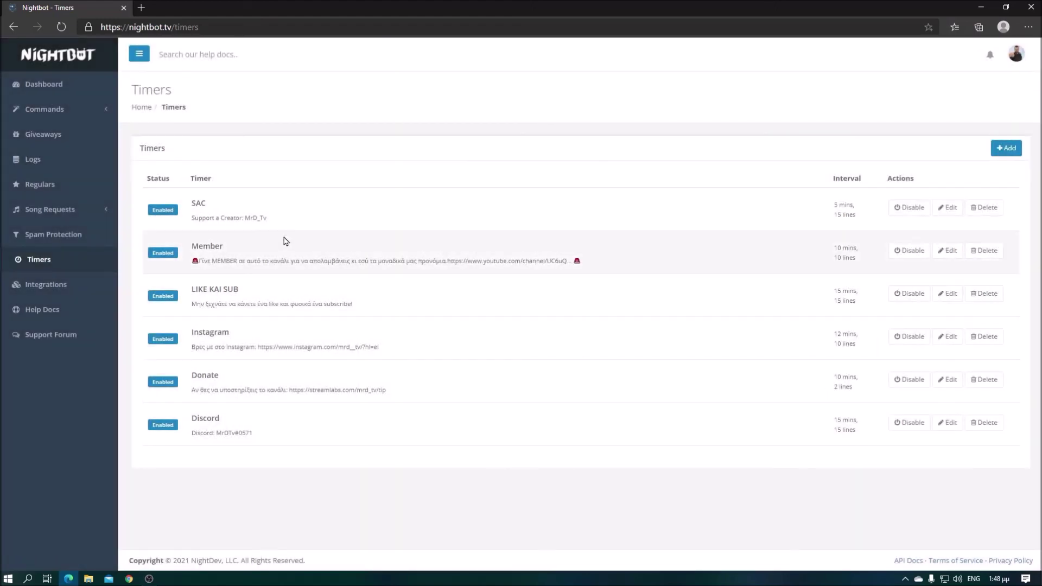